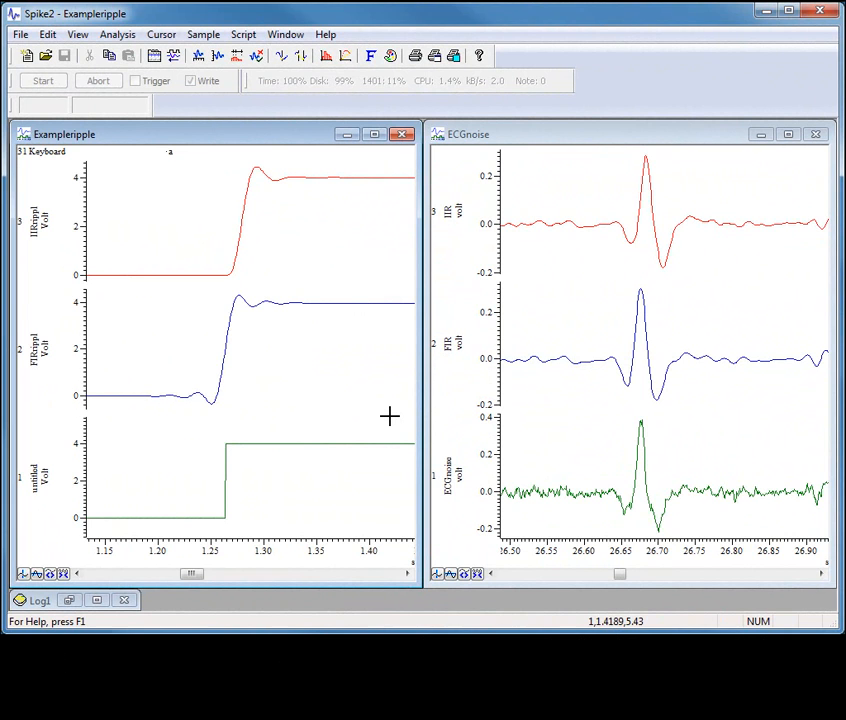
pyautogui.click(117, 36)
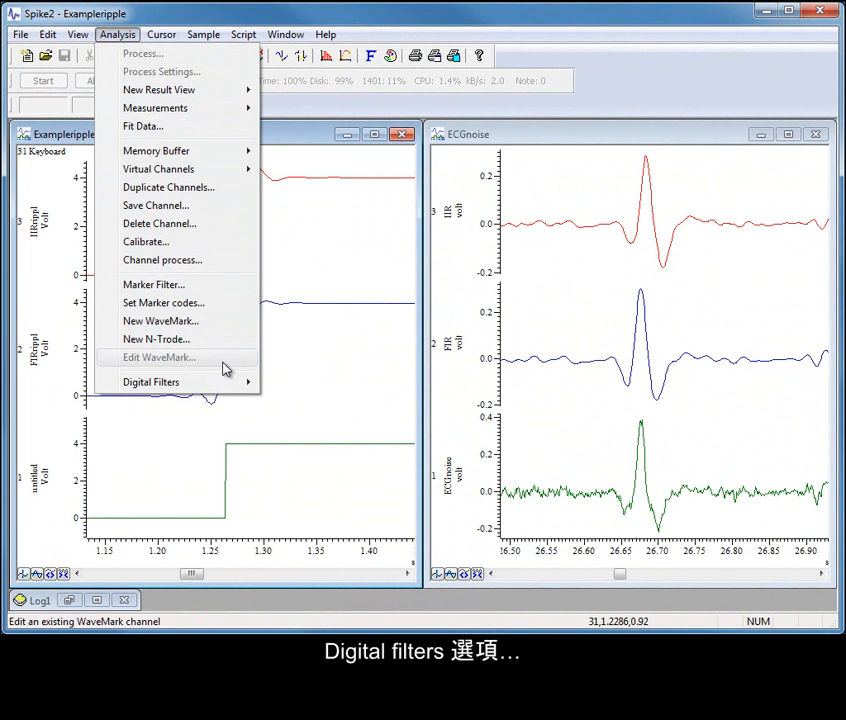
pyautogui.moveTo(229, 389)
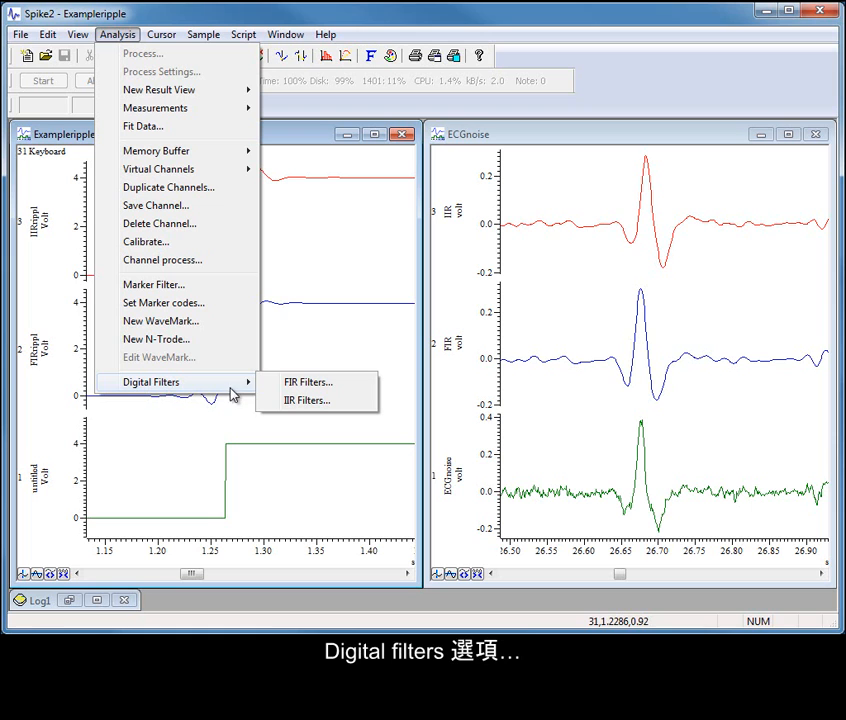
pyautogui.click(393, 380)
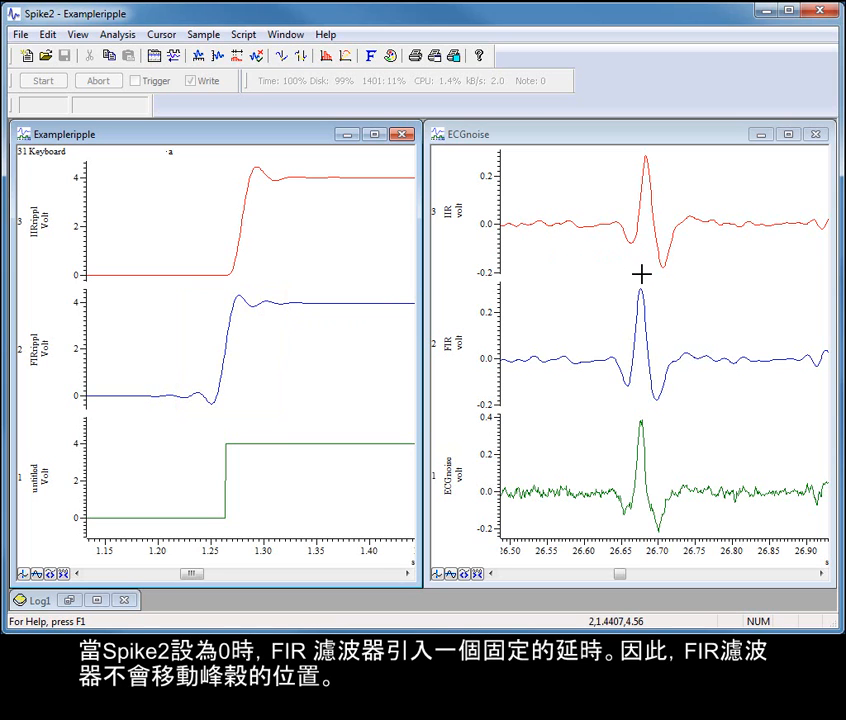
pyautogui.moveTo(642, 275); pyautogui.dragTo(655, 331)
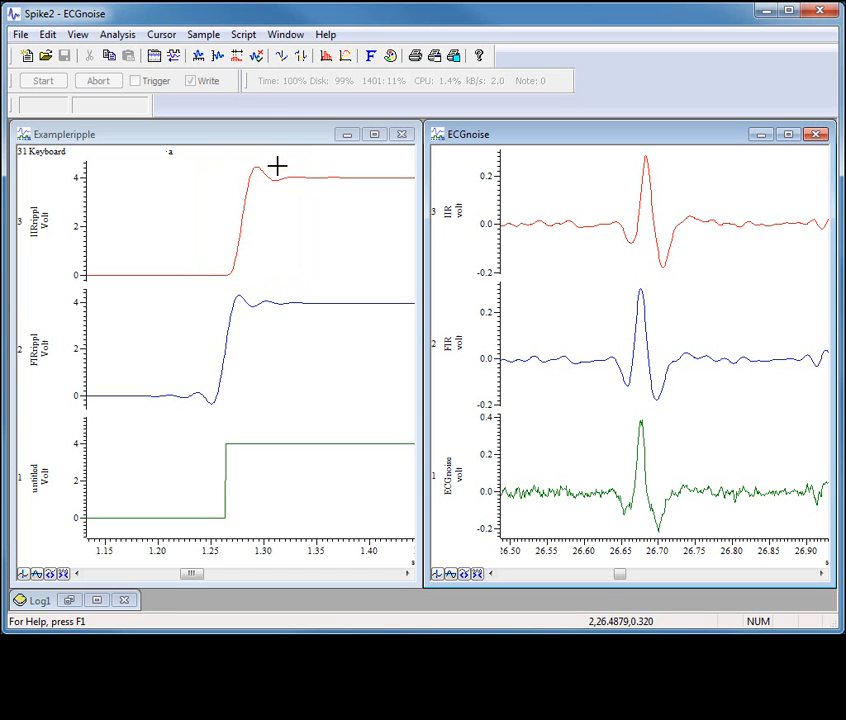
pyautogui.click(645, 153)
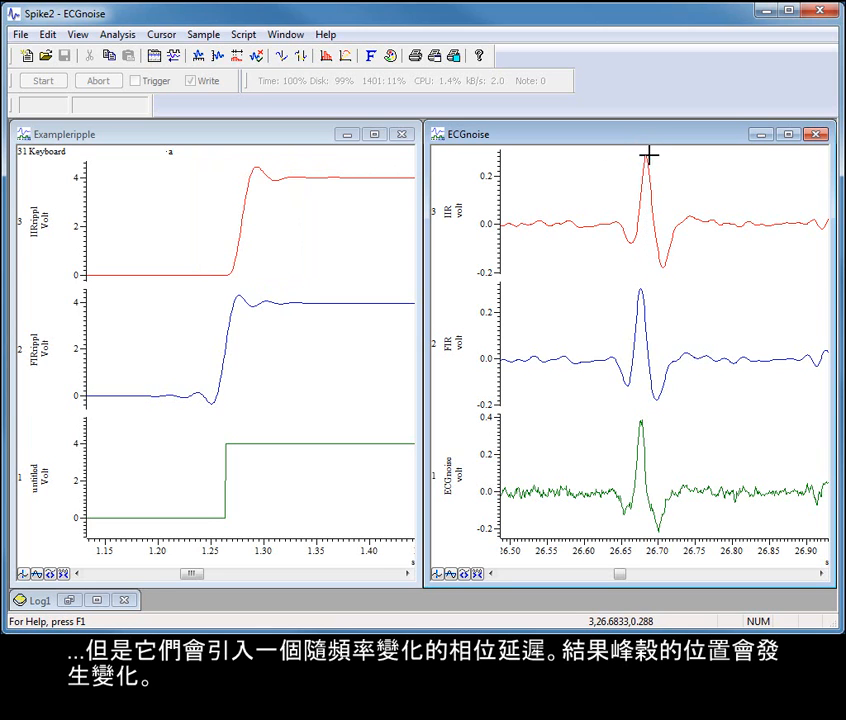
pyautogui.click(664, 199)
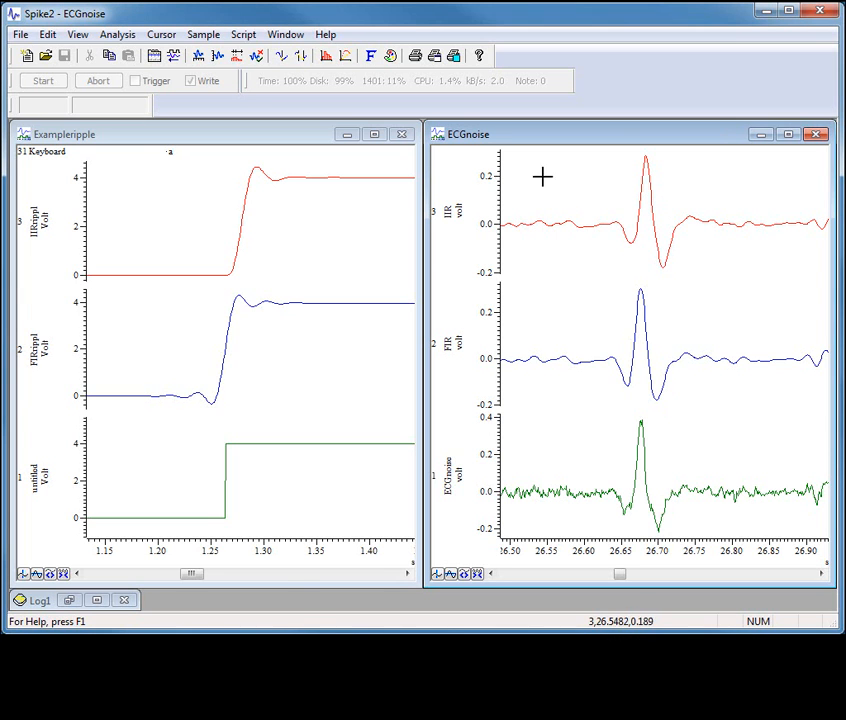
# - Close the Exampleripple file, show only the ECGnoise channel and widen its window to fill the workspace
pyautogui.click(403, 136)
pyautogui.click(403, 136)
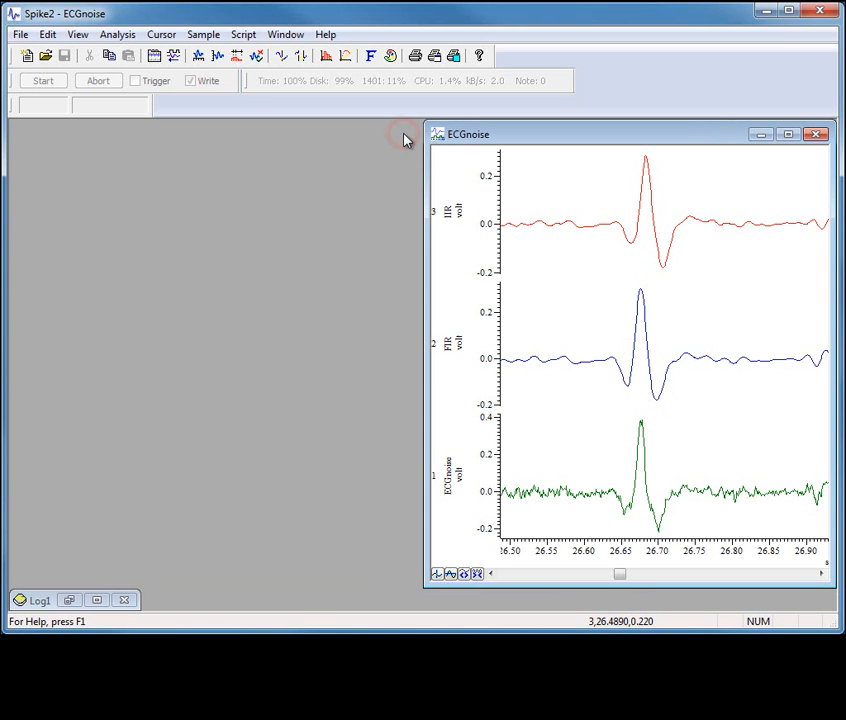
pyautogui.doubleClick(667, 481)
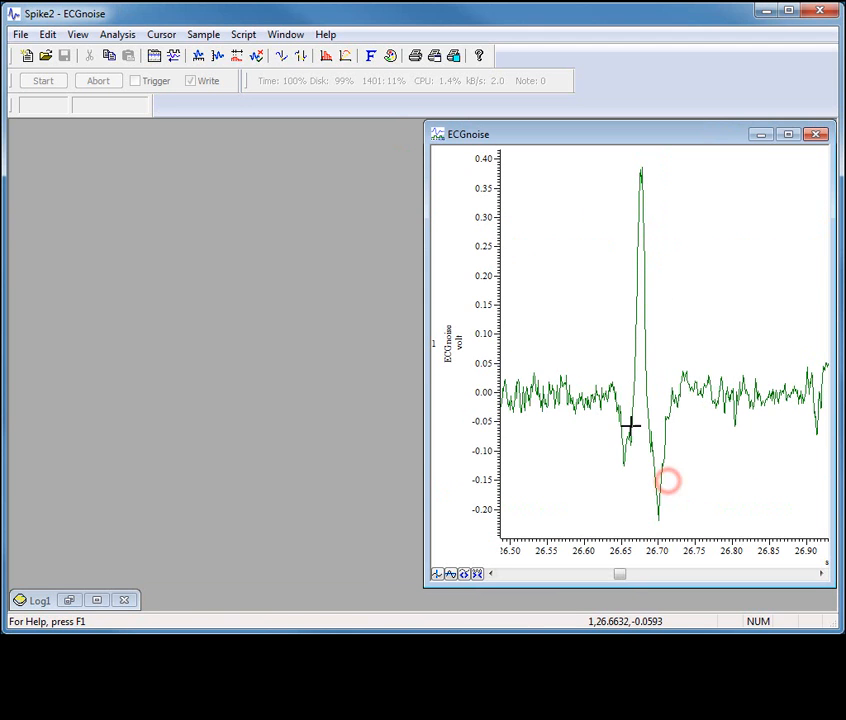
pyautogui.moveTo(425, 251); pyautogui.dragTo(10, 240)
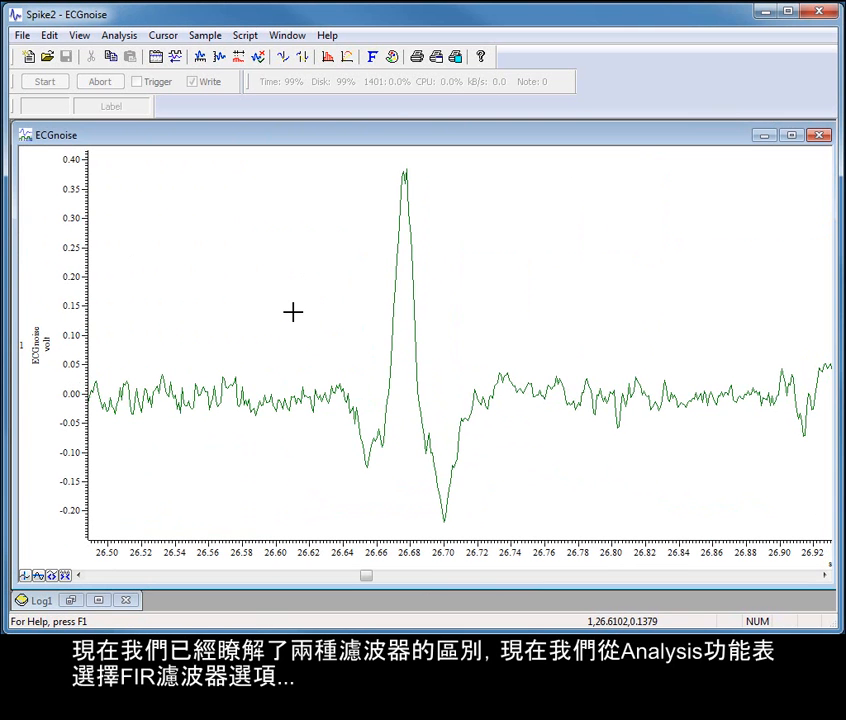
# - Open the FIR digital filtering dialog for the ECGnoise data
pyautogui.click(116, 37)
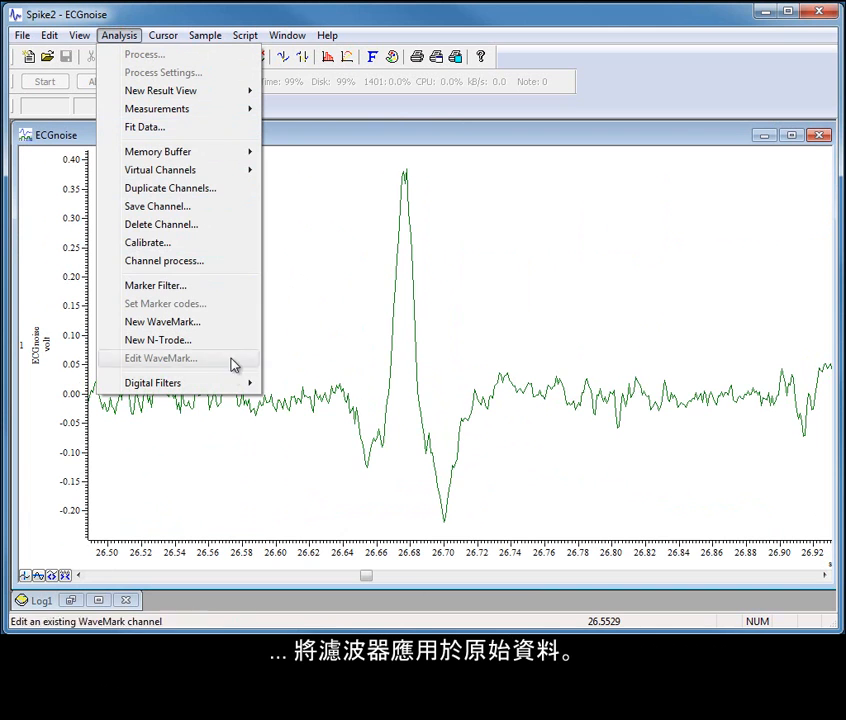
pyautogui.moveTo(240, 390)
pyautogui.click(300, 385)
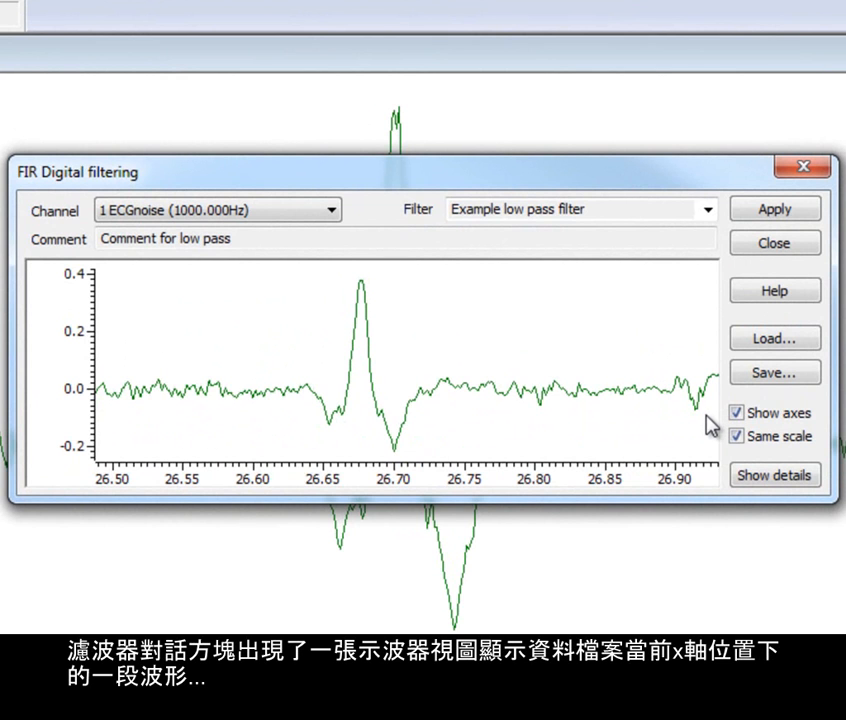
# - Preview the Example high pass filter on the ECGnoise channel and switch back to the Example low pass filter
pyautogui.click(709, 210)
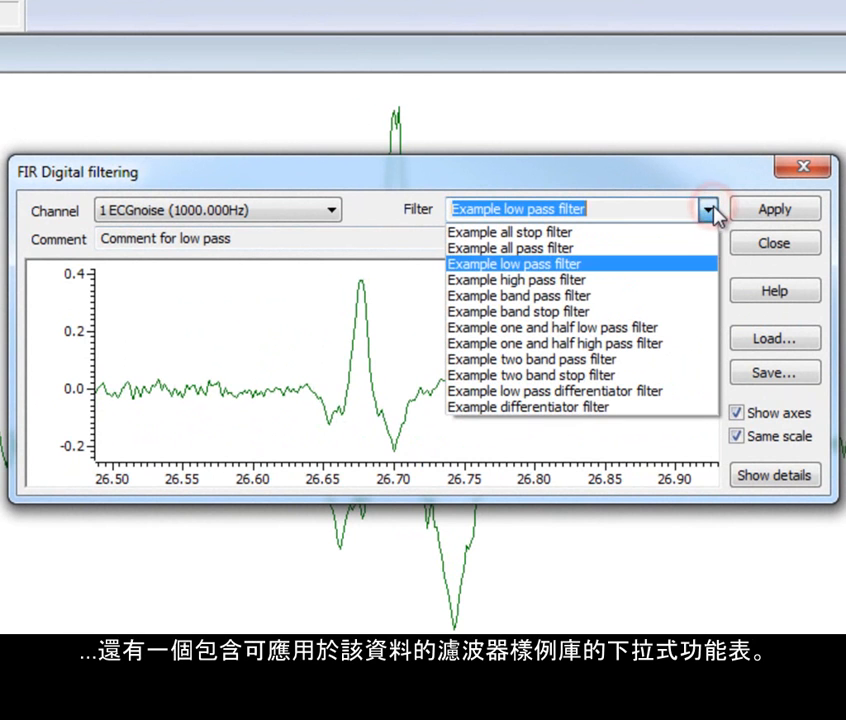
pyautogui.click(686, 284)
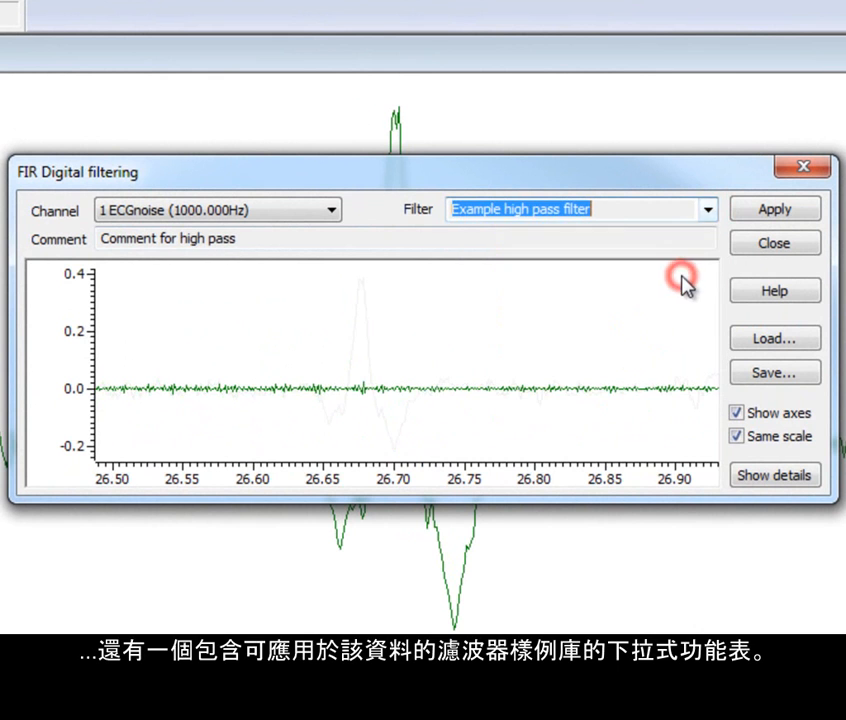
pyautogui.click(709, 210)
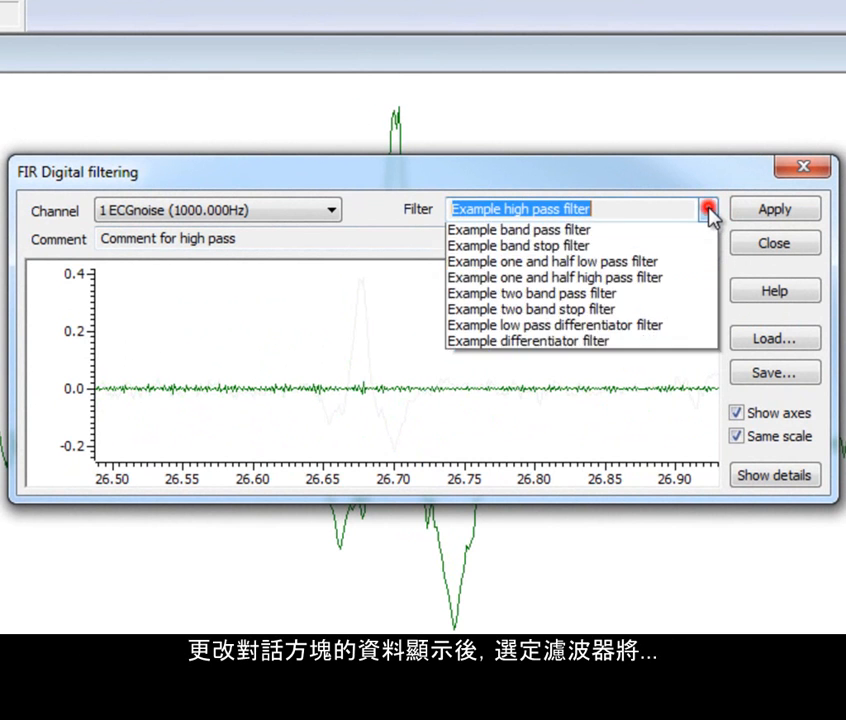
pyautogui.click(687, 265)
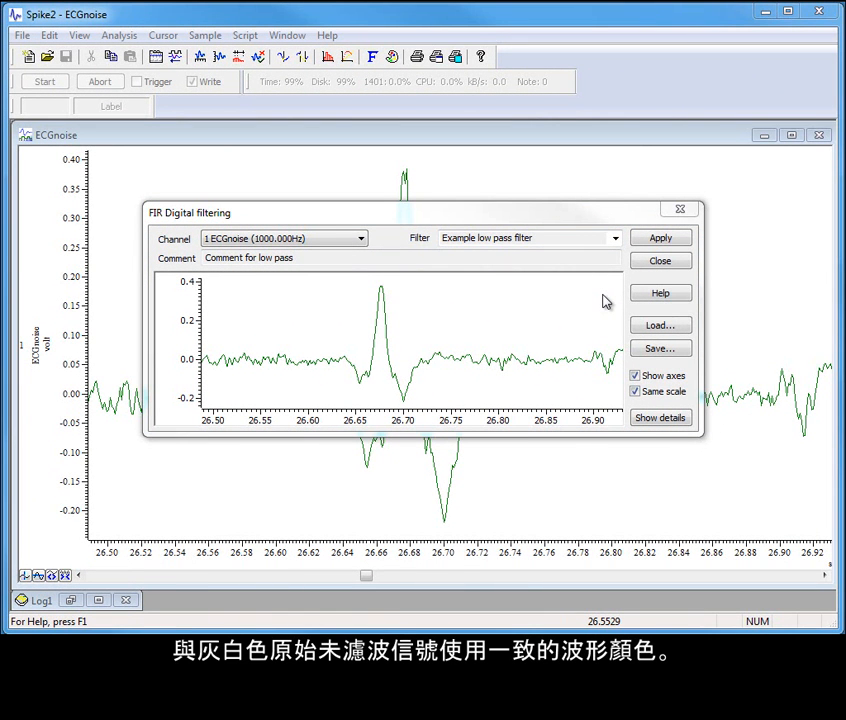
# - Turn off the same scale option, show the filter details and keep the filter type as Low pass
pyautogui.click(636, 392)
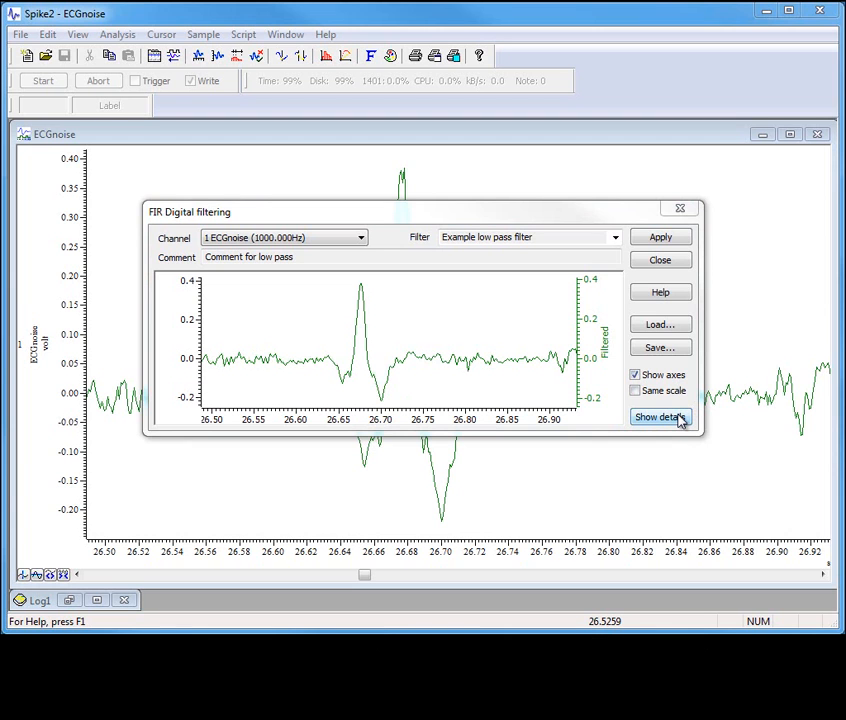
pyautogui.click(660, 417)
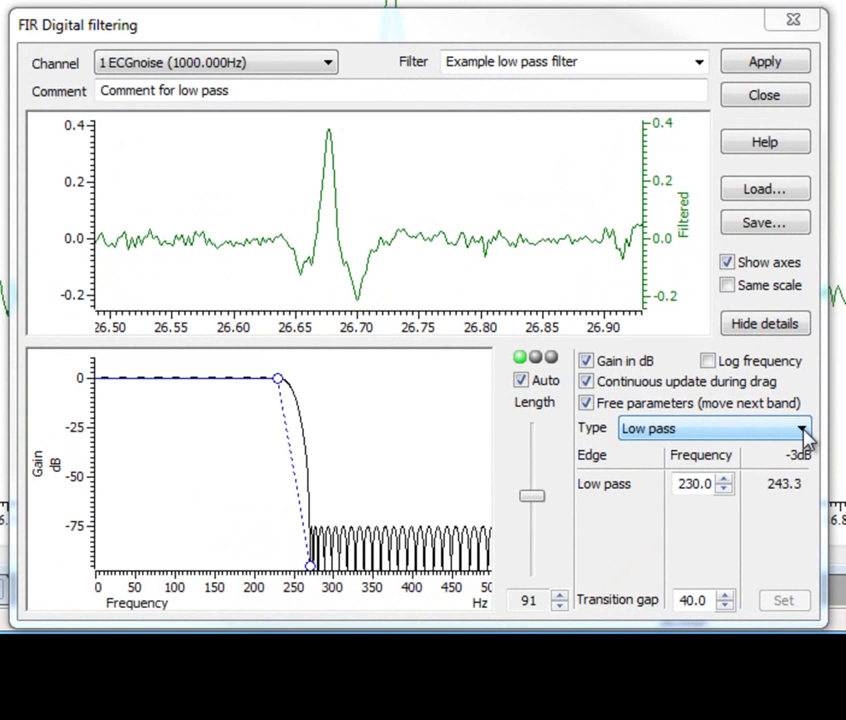
pyautogui.click(803, 430)
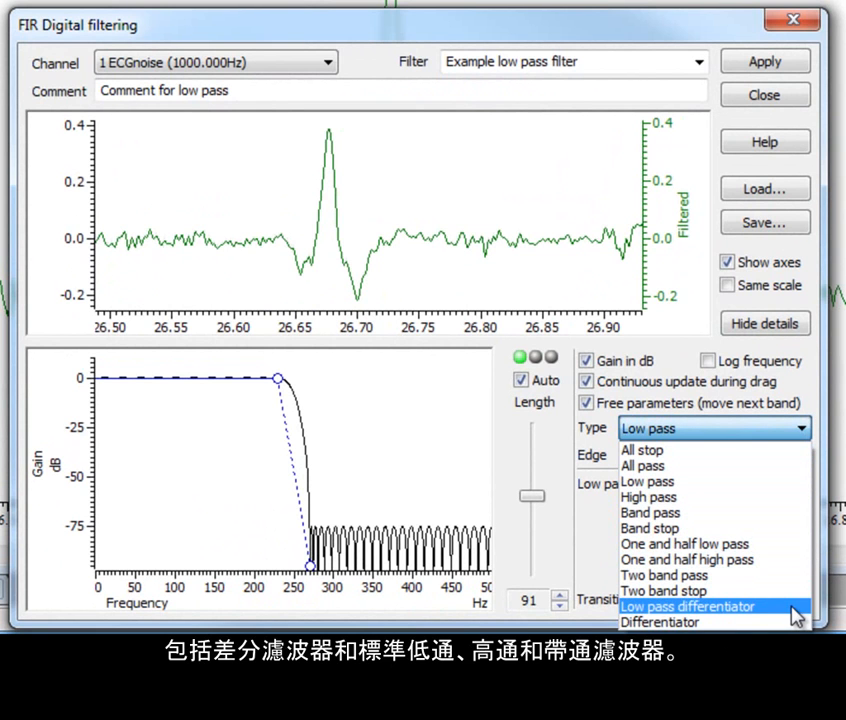
pyautogui.click(797, 489)
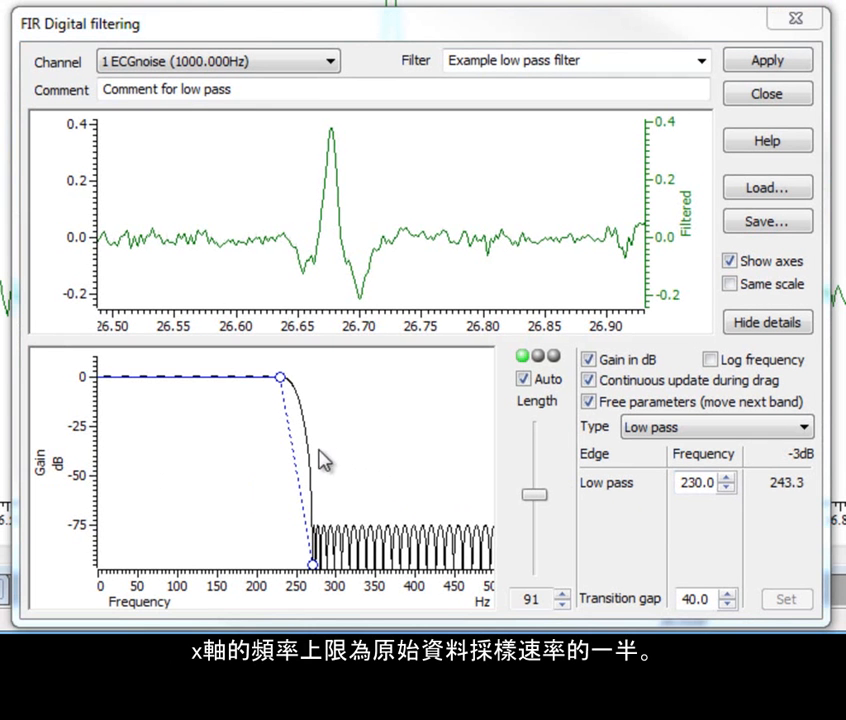
# - Move the low-pass edge on the frequency response graph to about 2.5 Hz with a transition gap of about 17.2 Hz
pyautogui.moveTo(305, 455); pyautogui.dragTo(217, 459)
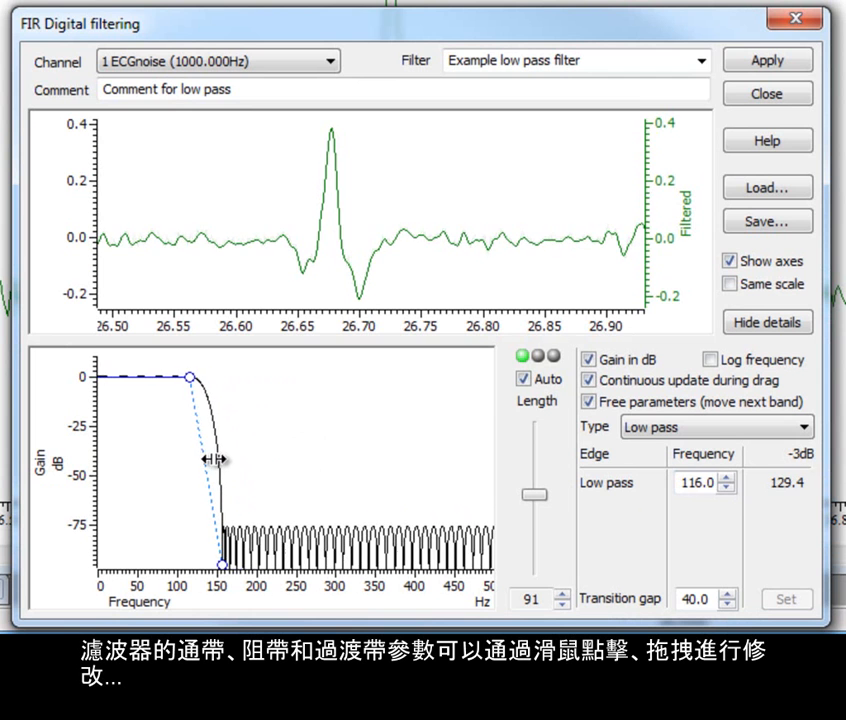
pyautogui.moveTo(189, 377)
pyautogui.mouseDown()
pyautogui.moveTo(170, 377)
pyautogui.moveTo(208, 377)
pyautogui.moveTo(194, 423)
pyautogui.moveTo(105, 420)
pyautogui.mouseUp()
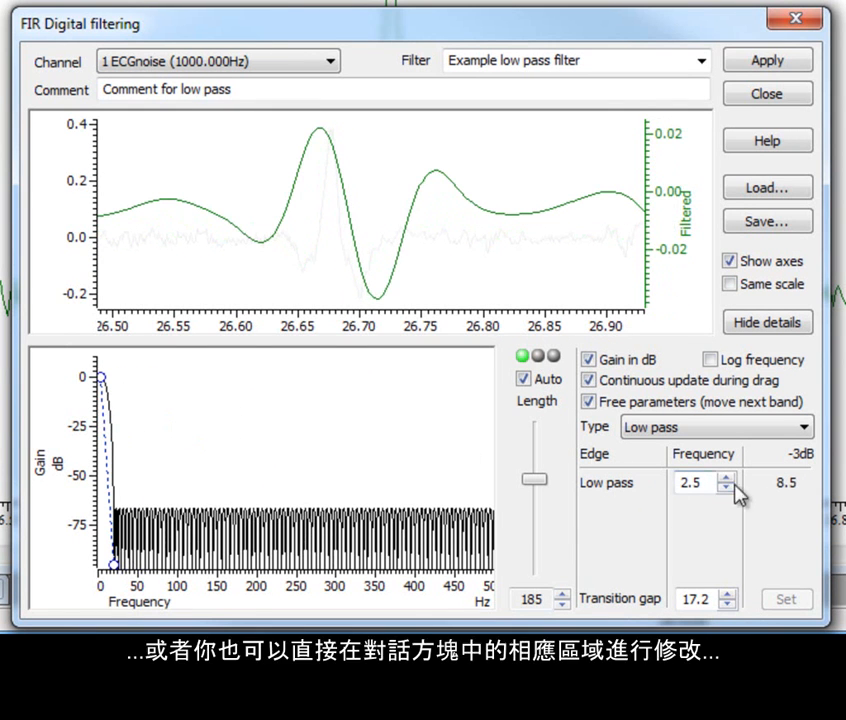
# - Set the low pass frequency to 30 Hz and the transition gap to 40 Hz for the filter
pyautogui.moveTo(713, 482); pyautogui.dragTo(670, 483)
pyautogui.write('30')
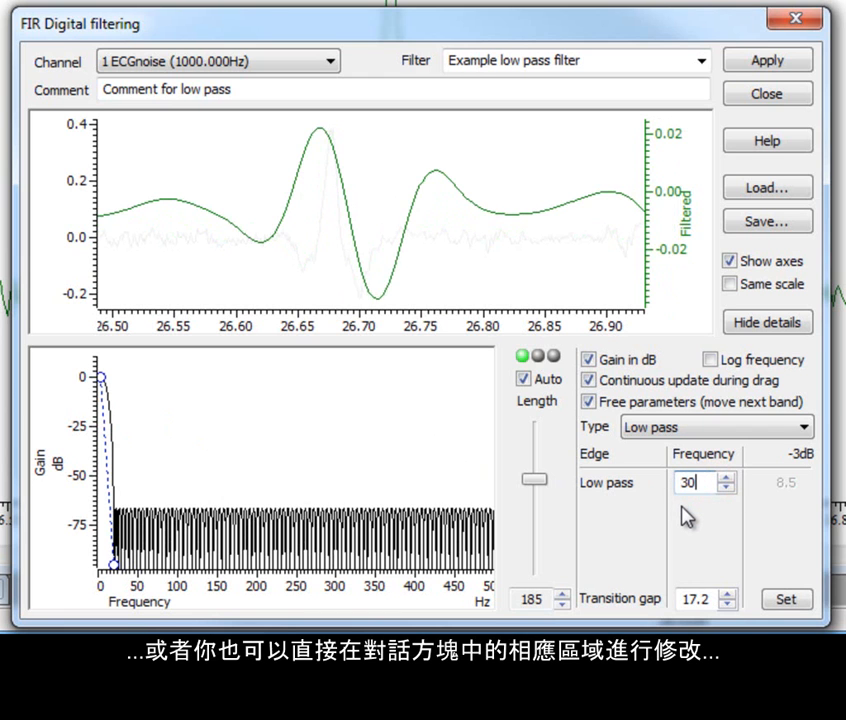
pyautogui.doubleClick(696, 598)
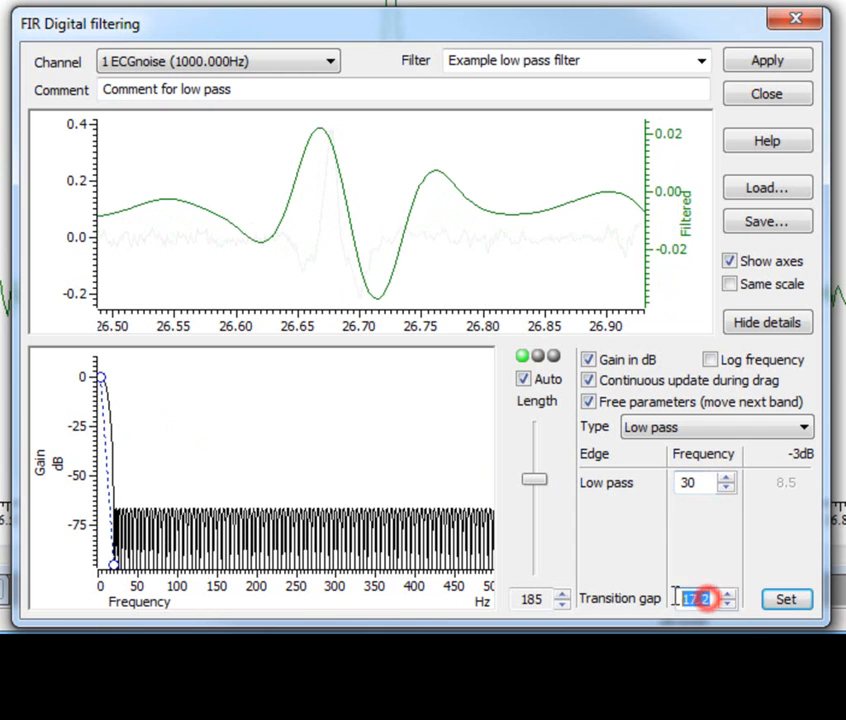
pyautogui.write('40')
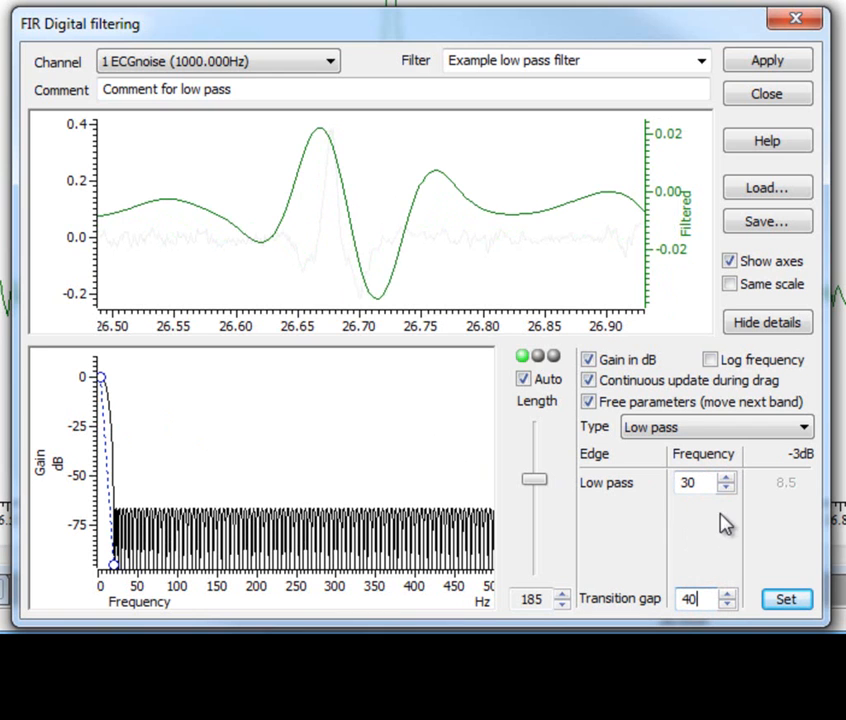
pyautogui.click(792, 597)
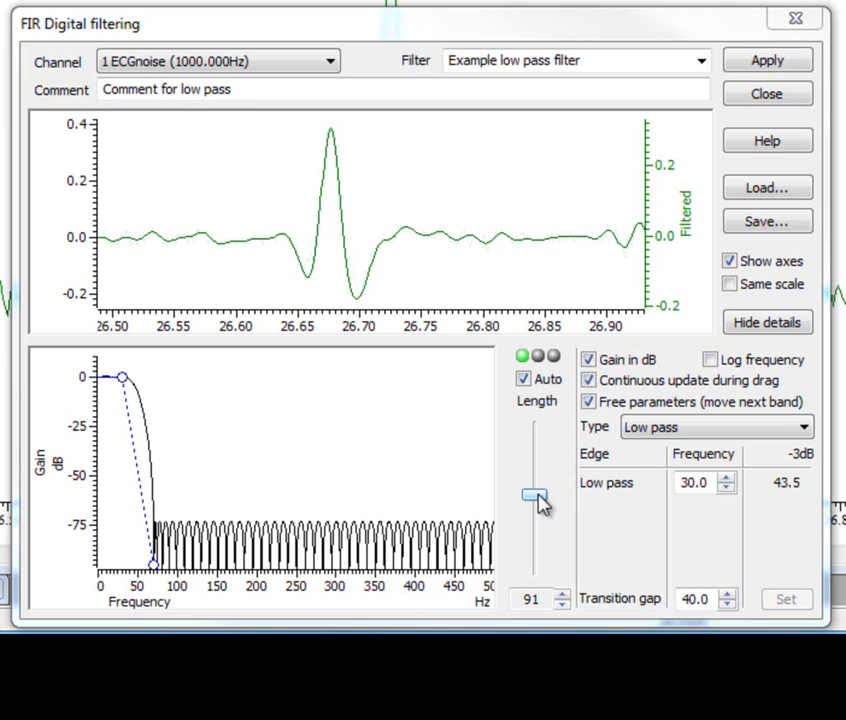
# - Try a manual filter length of about 893 and return the length to automatic
pyautogui.moveTo(536, 496); pyautogui.dragTo(543, 455)
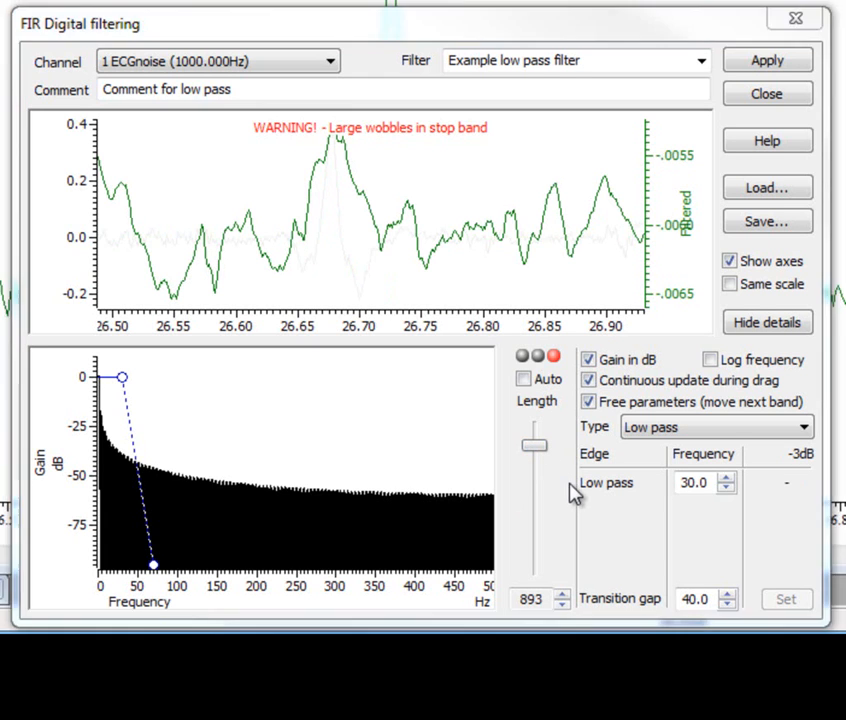
pyautogui.click(546, 385)
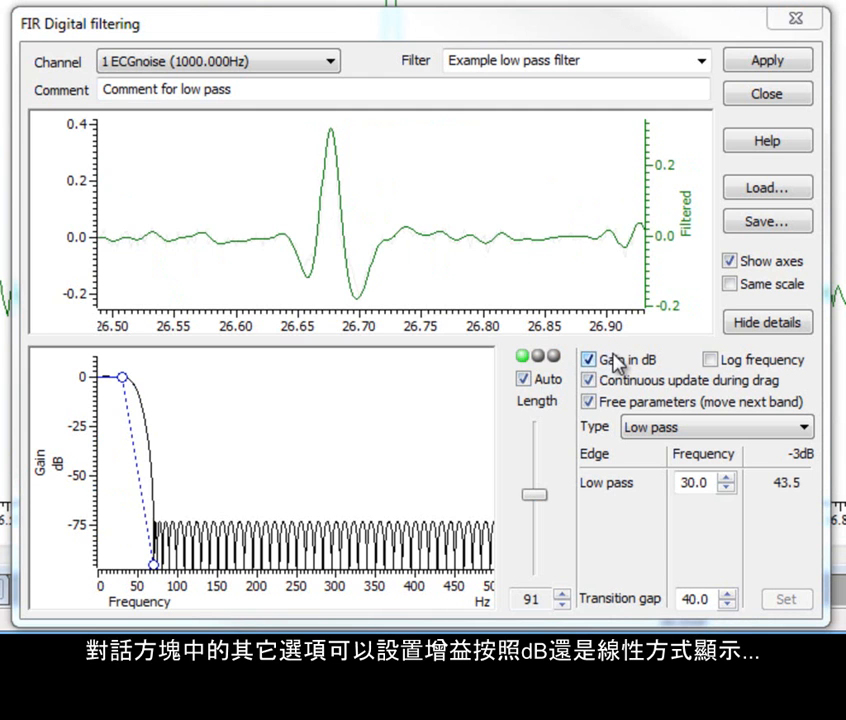
# - Preview the frequency response with linear gain and with a logarithmic frequency axis, restoring the original display each time
pyautogui.click(589, 359)
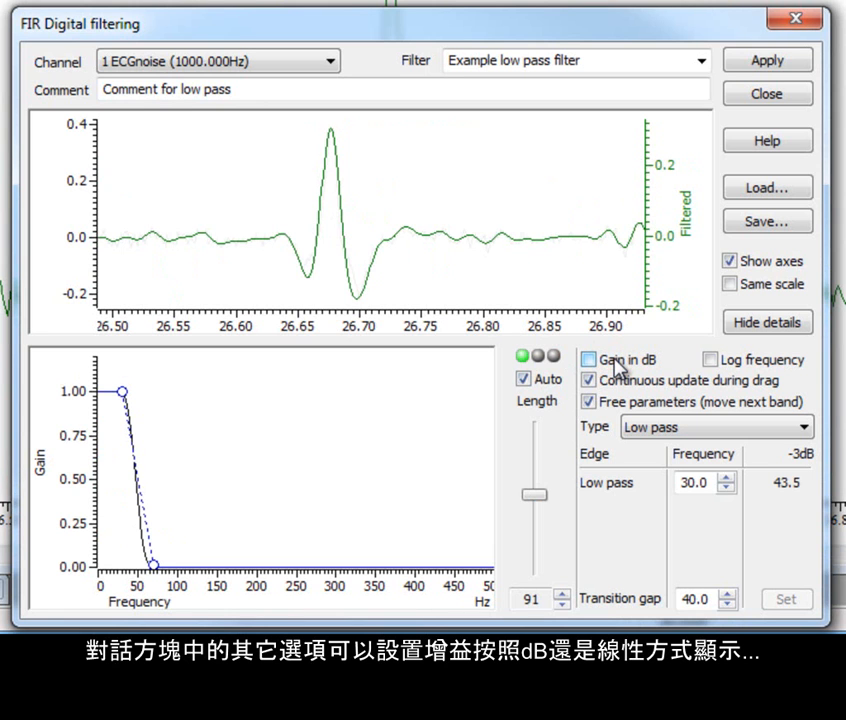
pyautogui.click(617, 367)
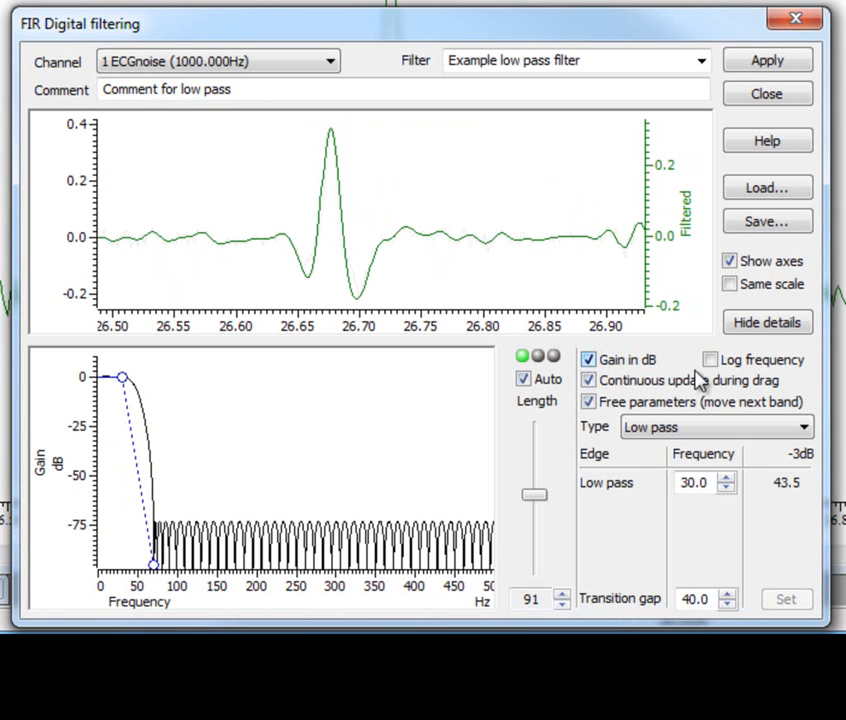
pyautogui.click(711, 360)
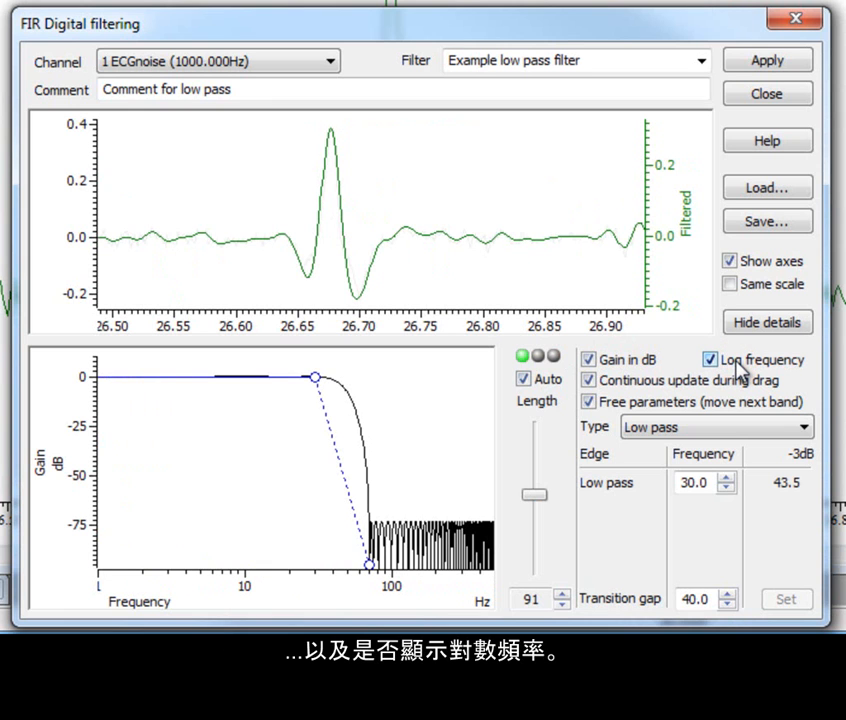
pyautogui.click(735, 361)
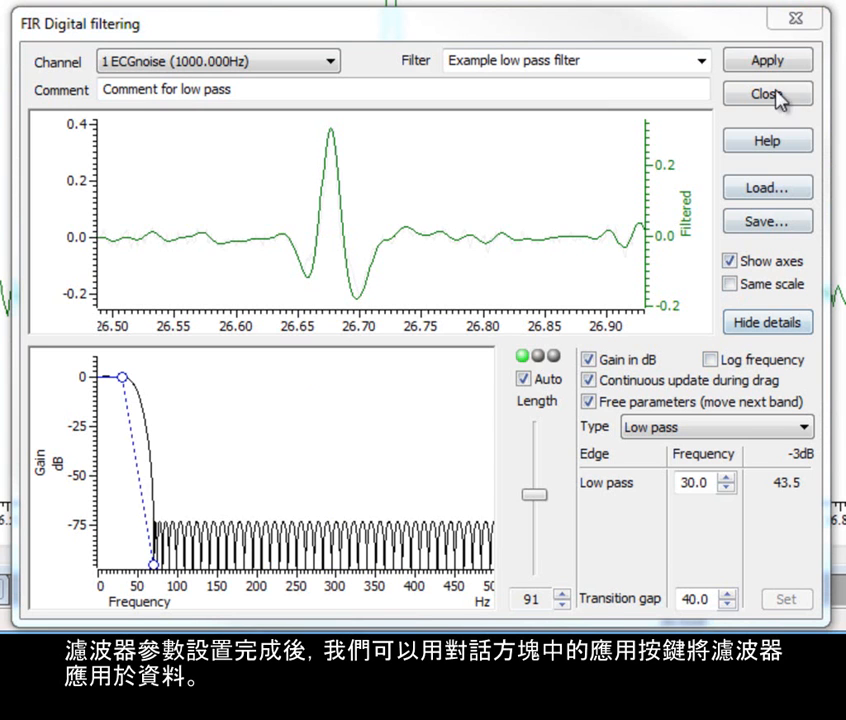
# - Apply the filter to the ECGnoise channel, saving it as a rescaled integer Waveform to a new memory channel over the full time range
pyautogui.click(778, 63)
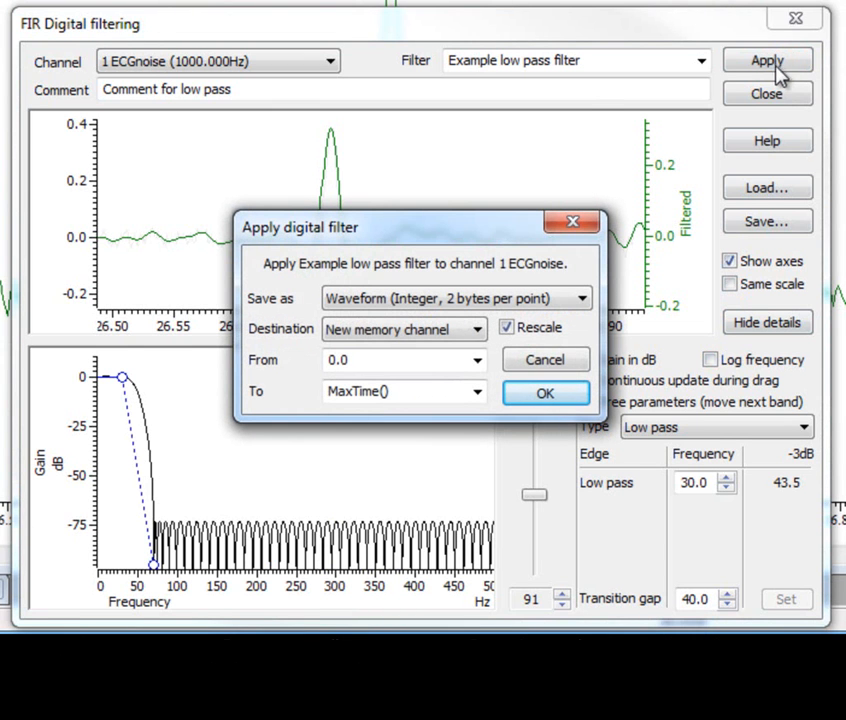
pyautogui.click(478, 334)
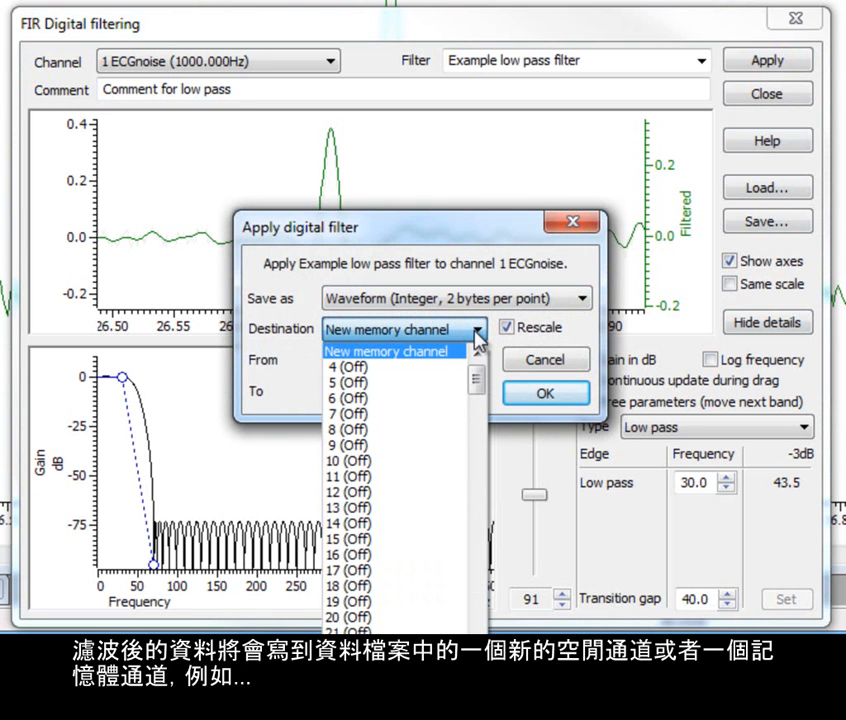
pyautogui.click(478, 334)
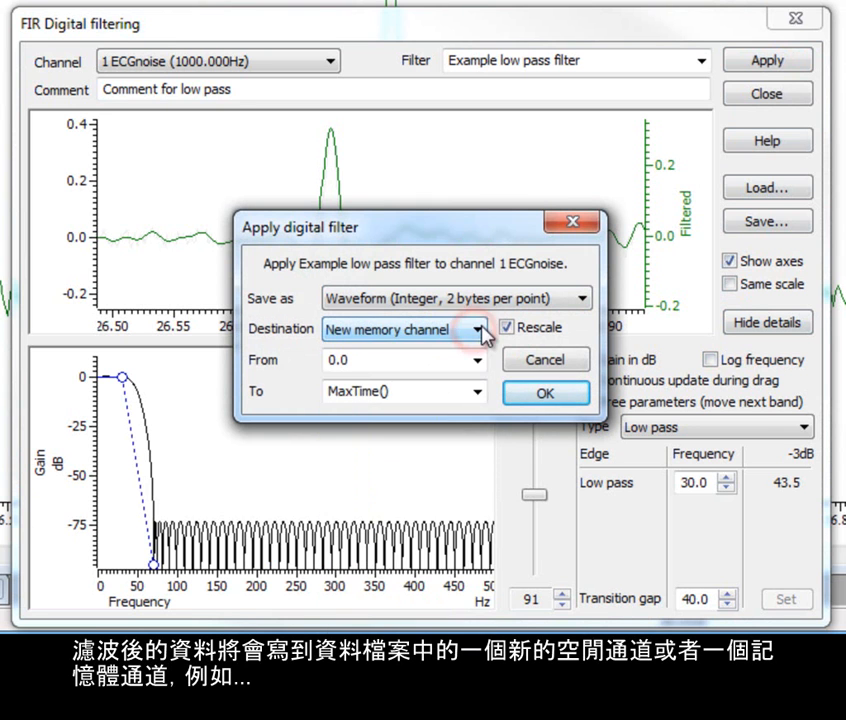
pyautogui.click(583, 299)
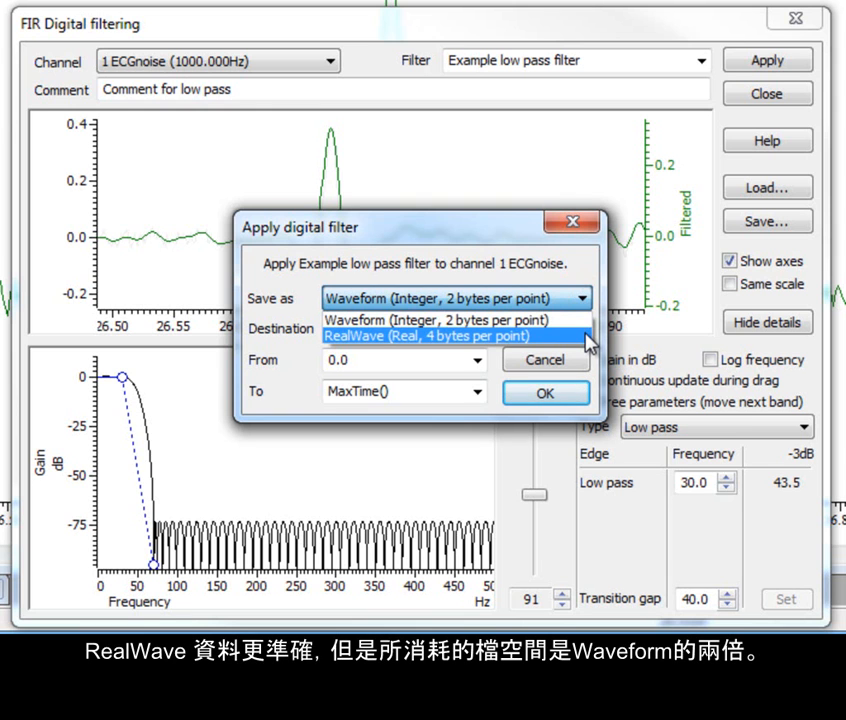
pyautogui.click(578, 321)
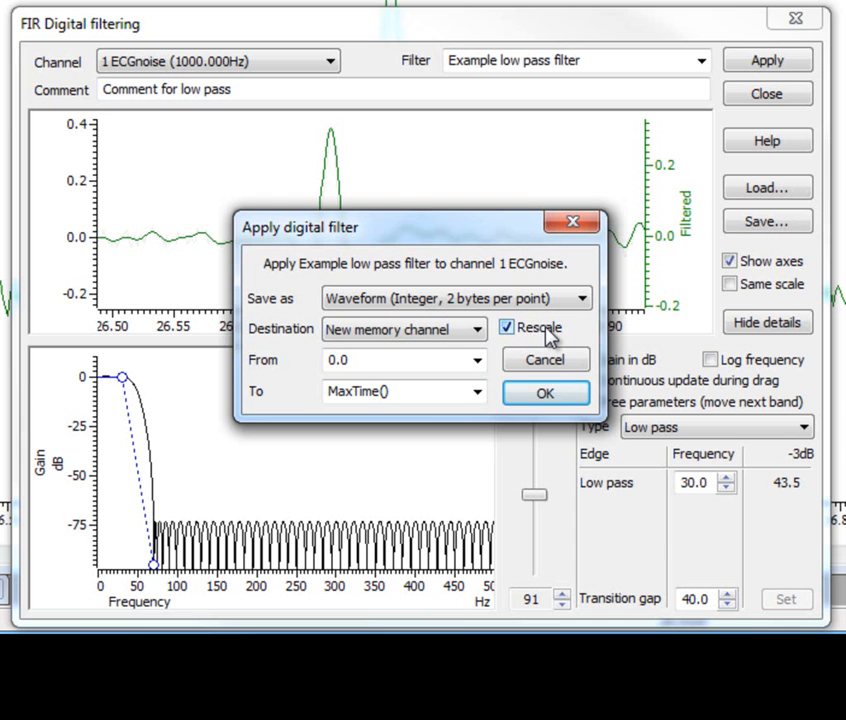
pyautogui.click(543, 396)
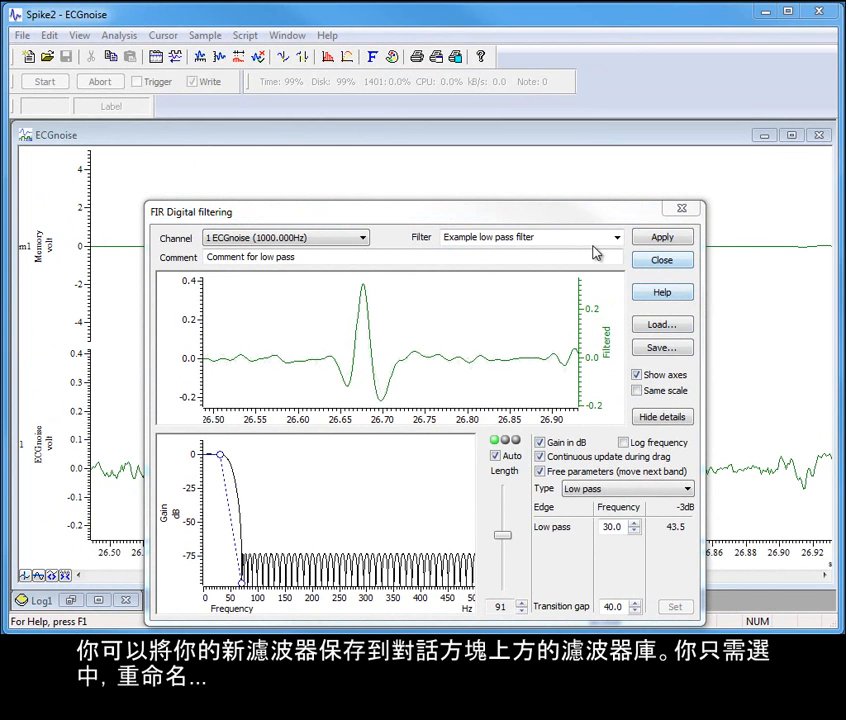
# - Name the filter "My low pass filter" and close FIR filtering, saving the changed filter bank as the standard settings
pyautogui.click(558, 238)
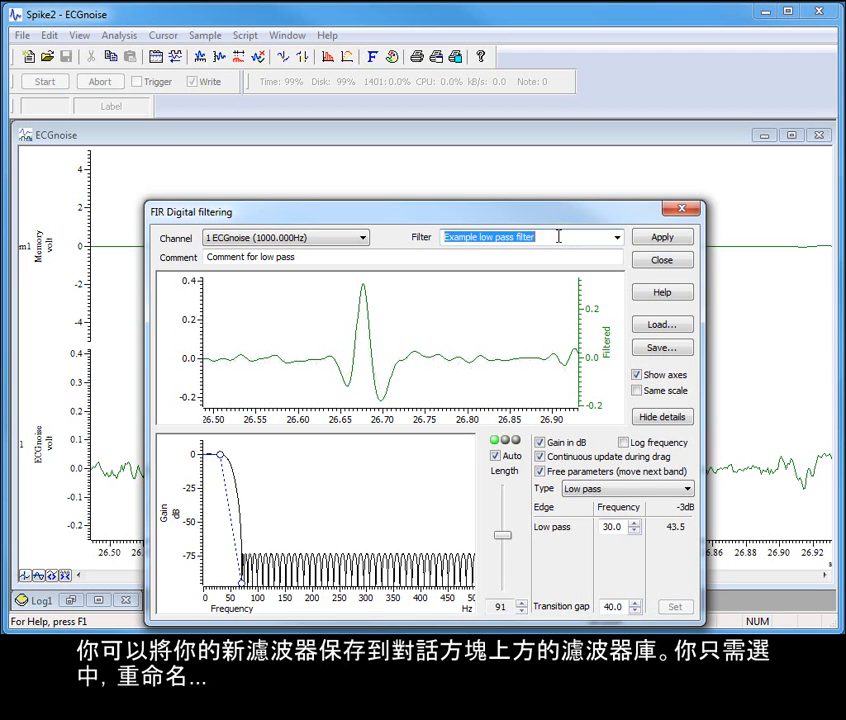
pyautogui.write('My low pass filte')
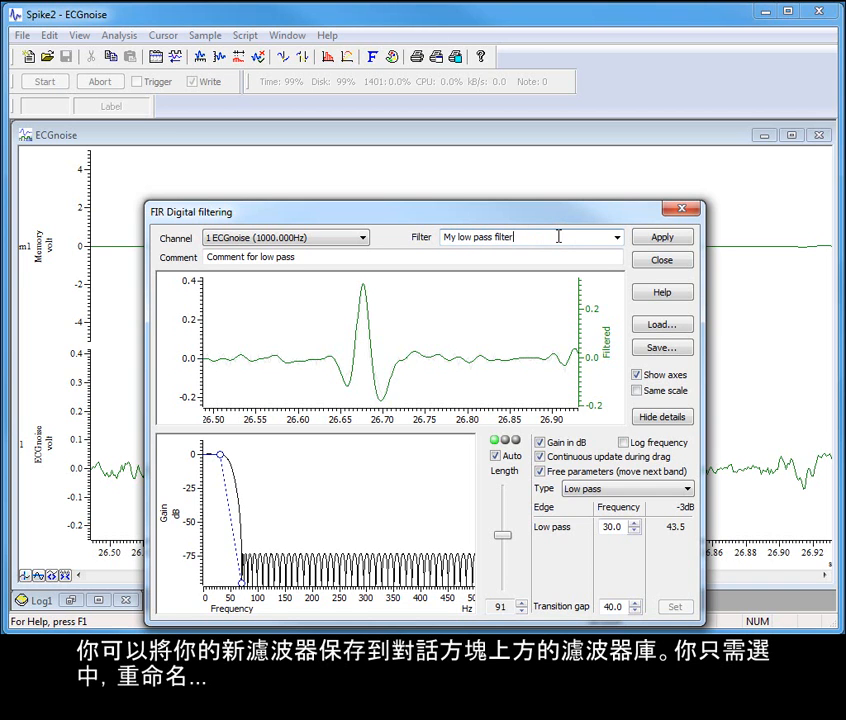
pyautogui.write('r')
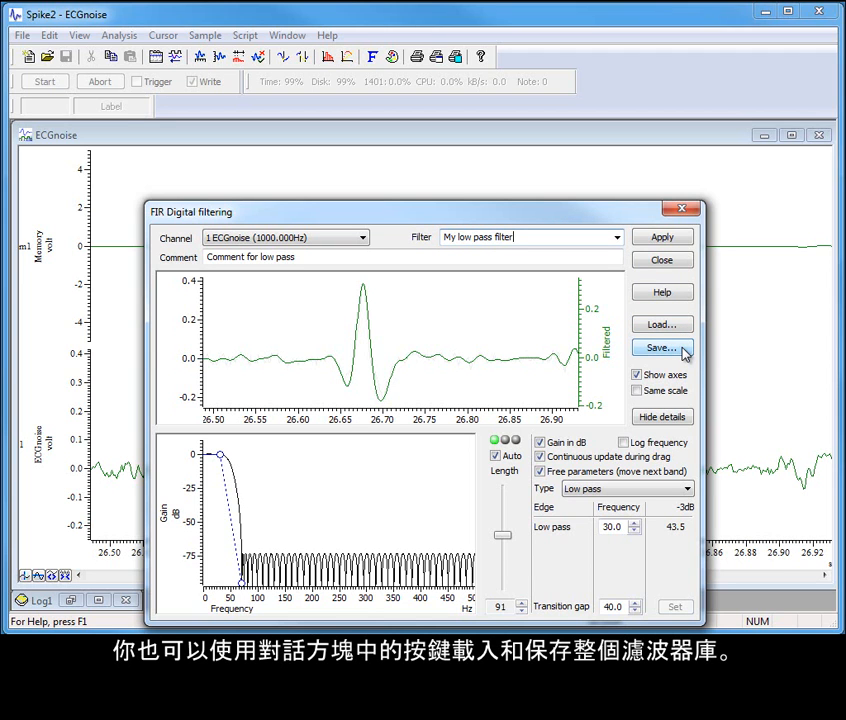
pyautogui.click(659, 261)
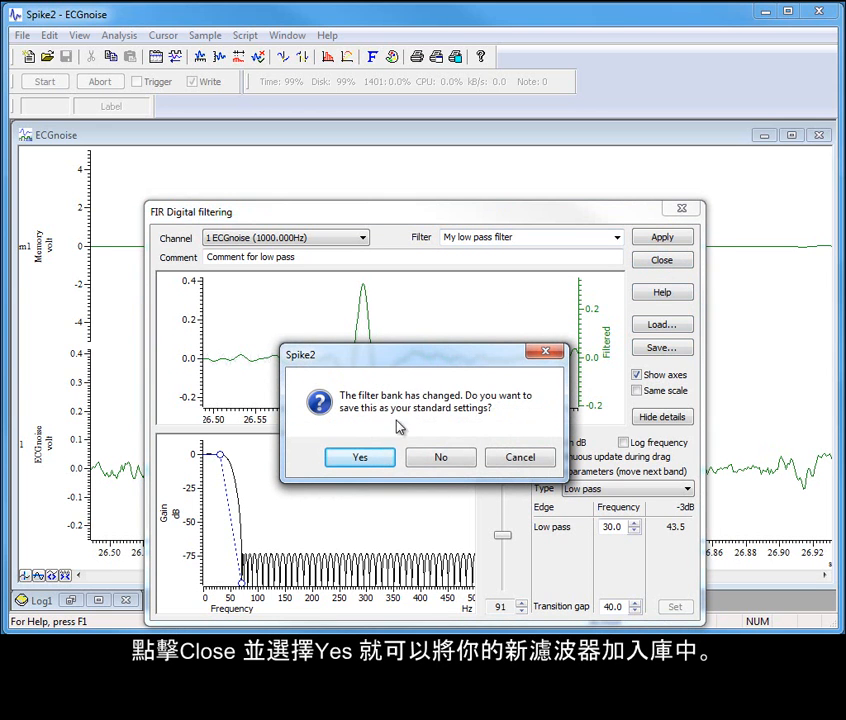
pyautogui.click(361, 459)
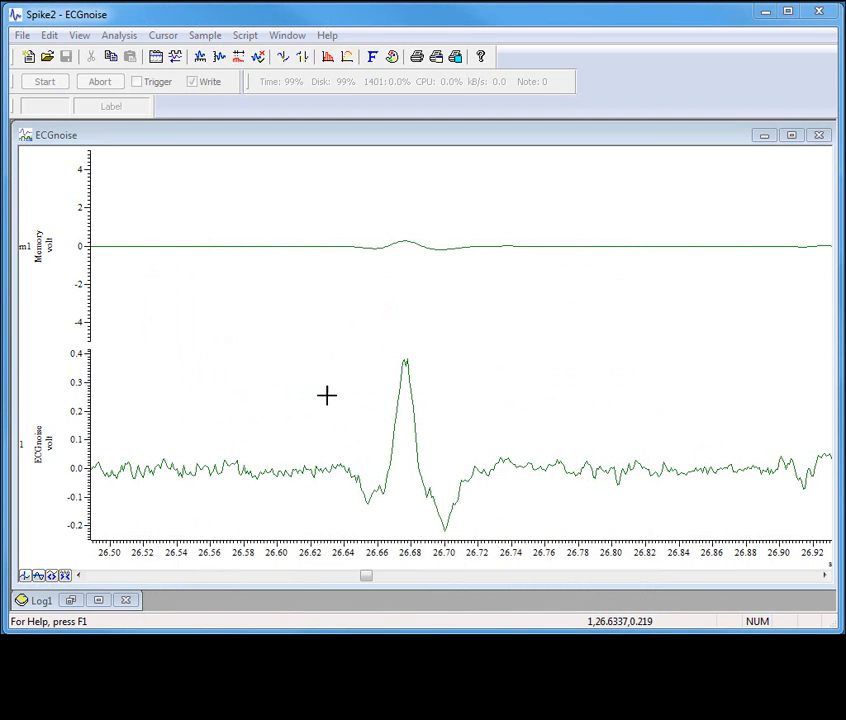
# - Optimise the Y range of the m1 memory channel and set its title to FIR
pyautogui.doubleClick(88, 222)
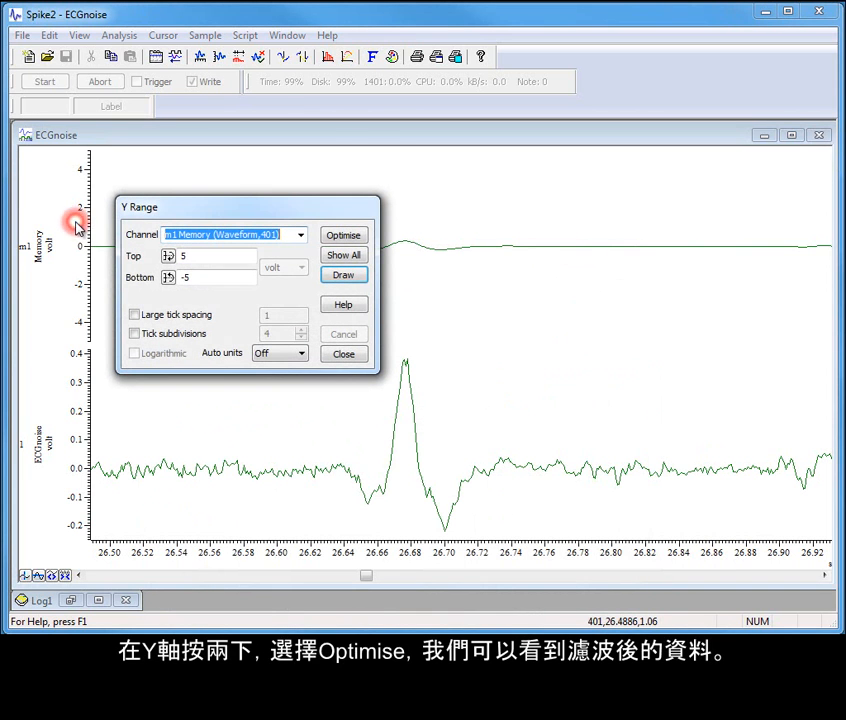
pyautogui.click(341, 236)
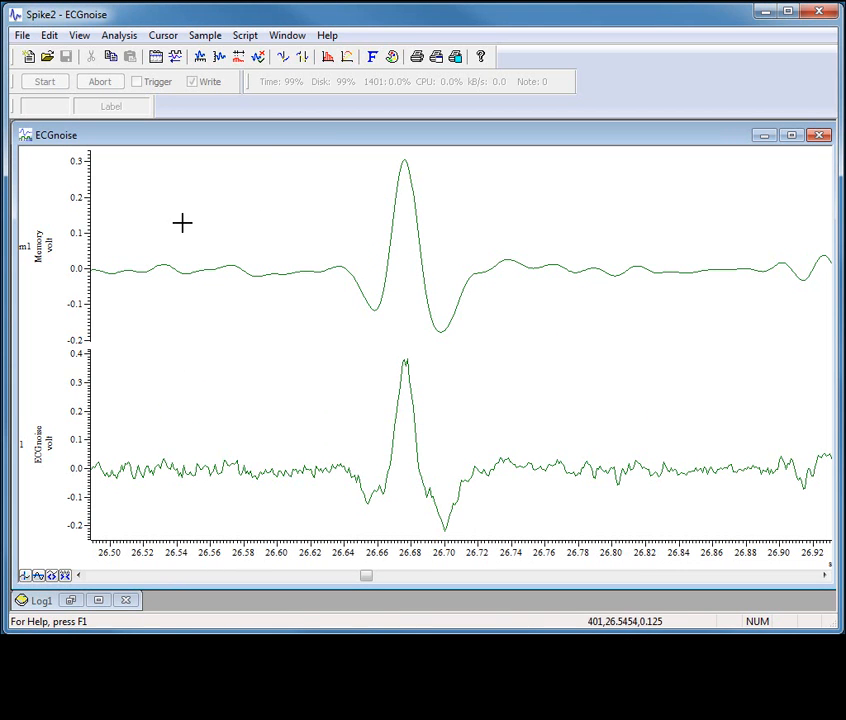
pyautogui.doubleClick(40, 251)
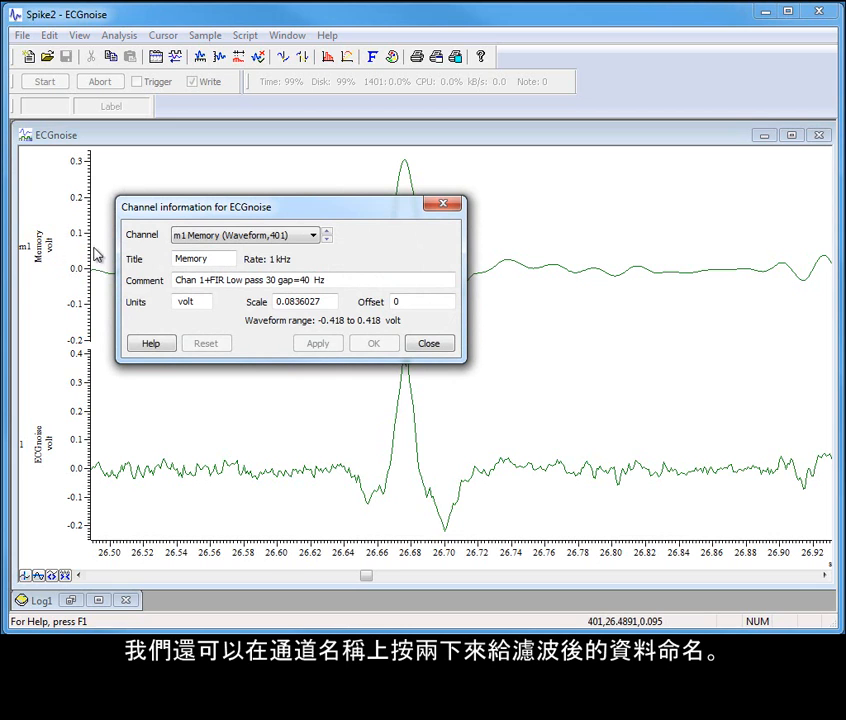
pyautogui.doubleClick(213, 257)
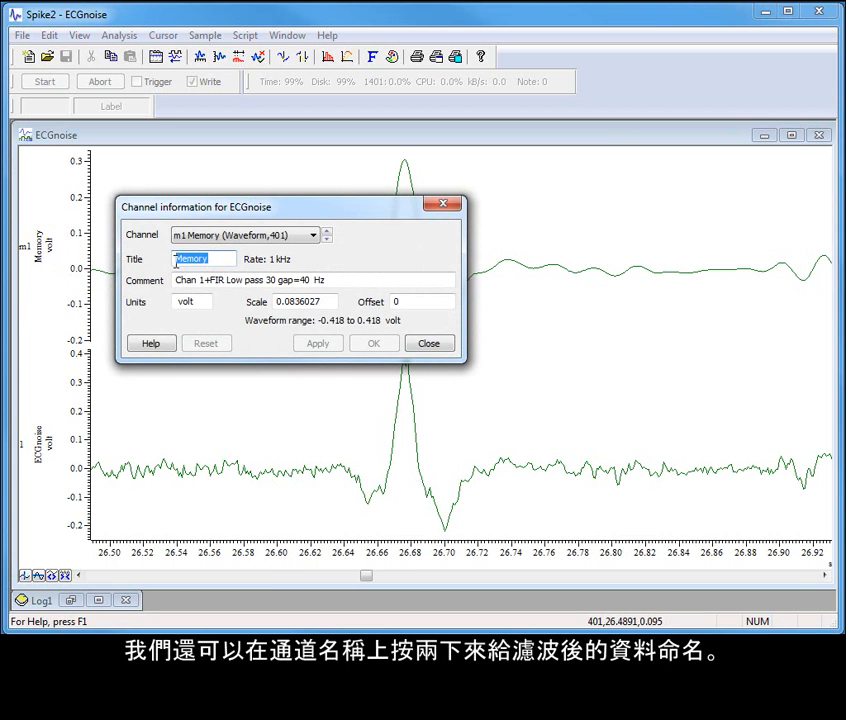
pyautogui.write('FI')
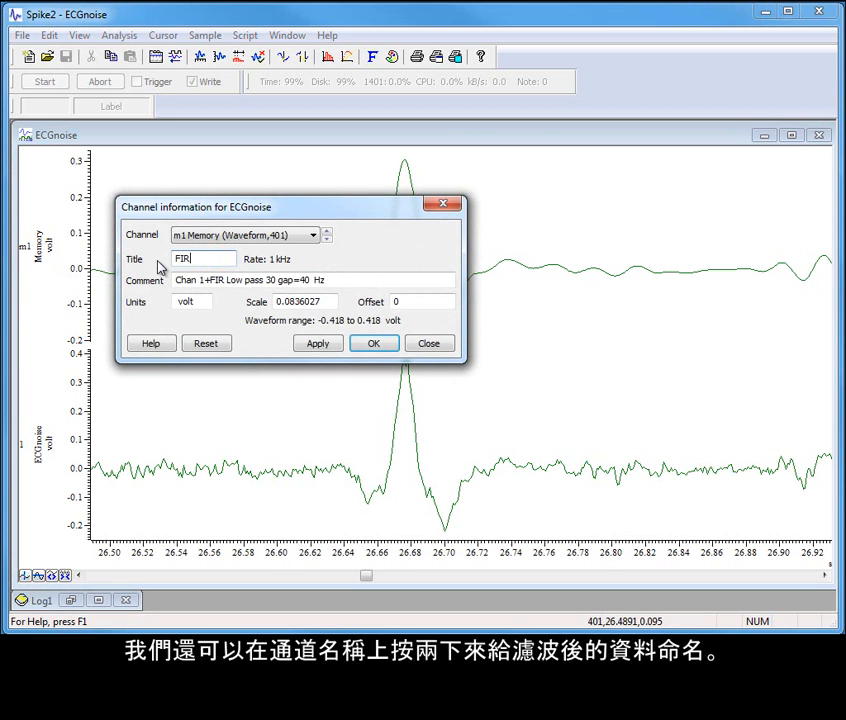
pyautogui.write('R')
pyautogui.click(317, 343)
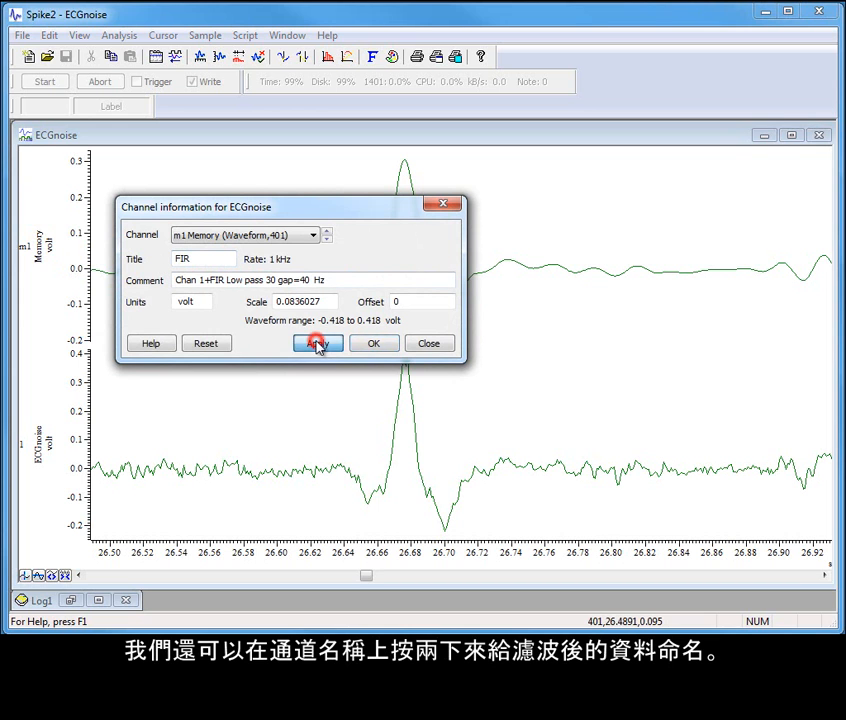
pyautogui.click(428, 343)
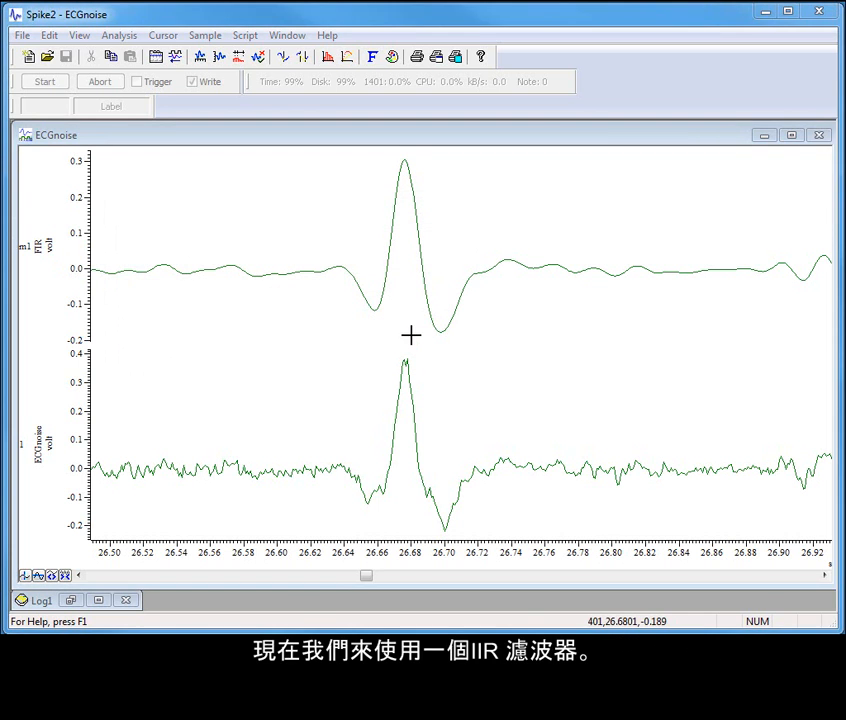
# - Open the IIR digital filter details with a logarithmic frequency axis and move the low-pass corner to about 65.4 Hz on the graph
pyautogui.click(115, 35)
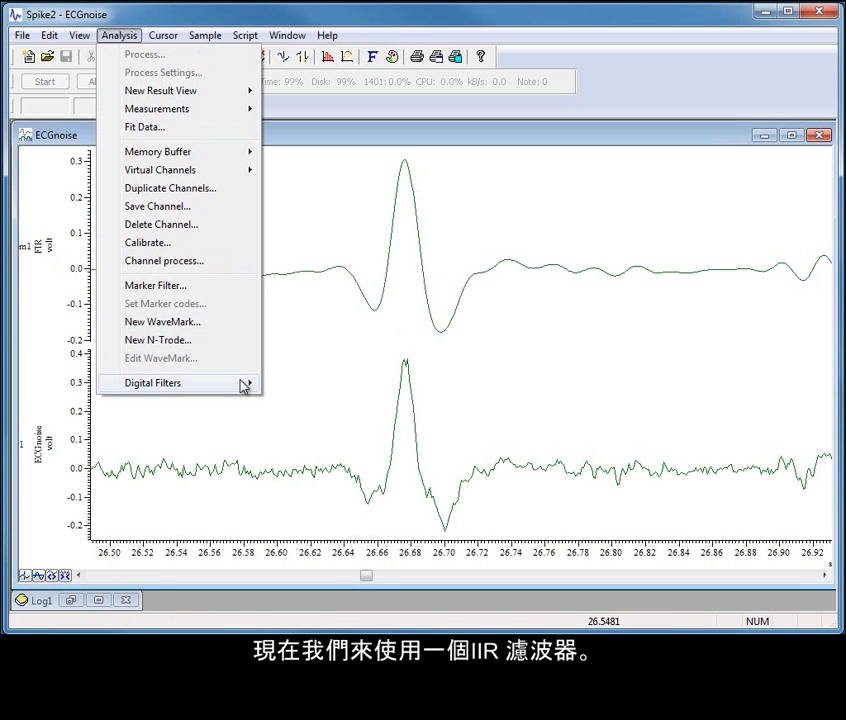
pyautogui.moveTo(243, 386)
pyautogui.click(322, 406)
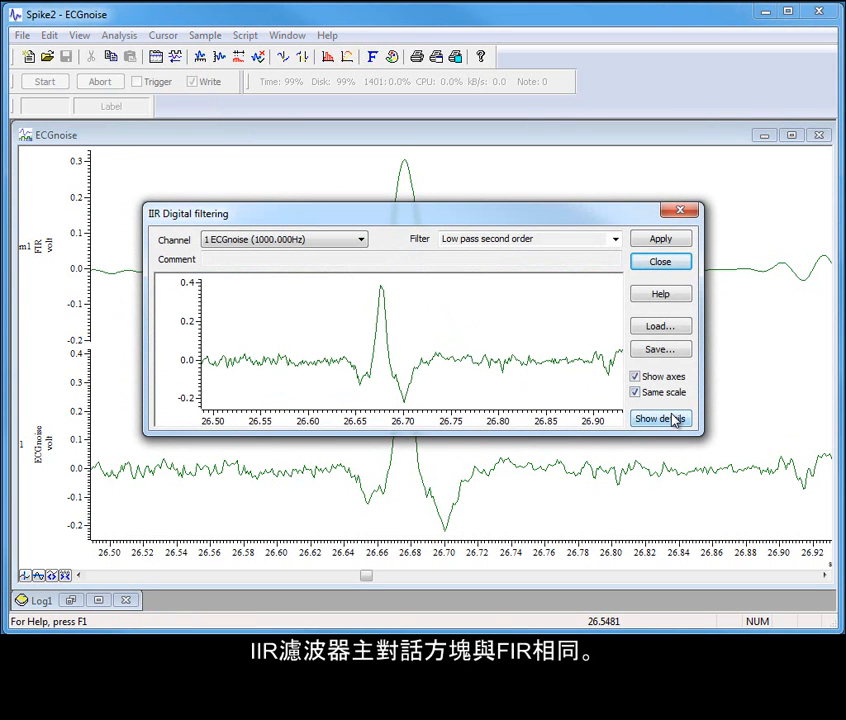
pyautogui.click(670, 419)
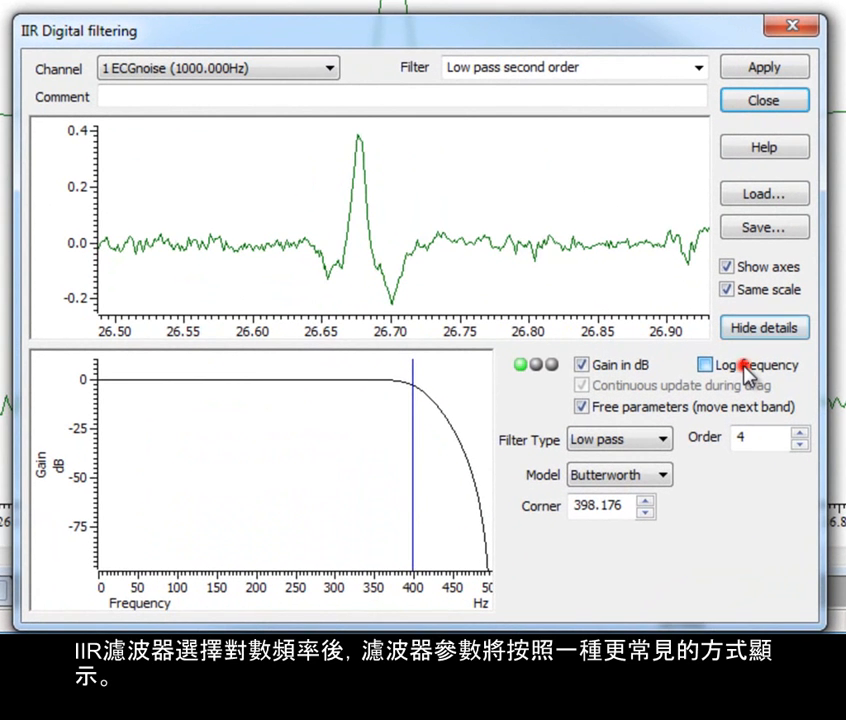
pyautogui.click(744, 366)
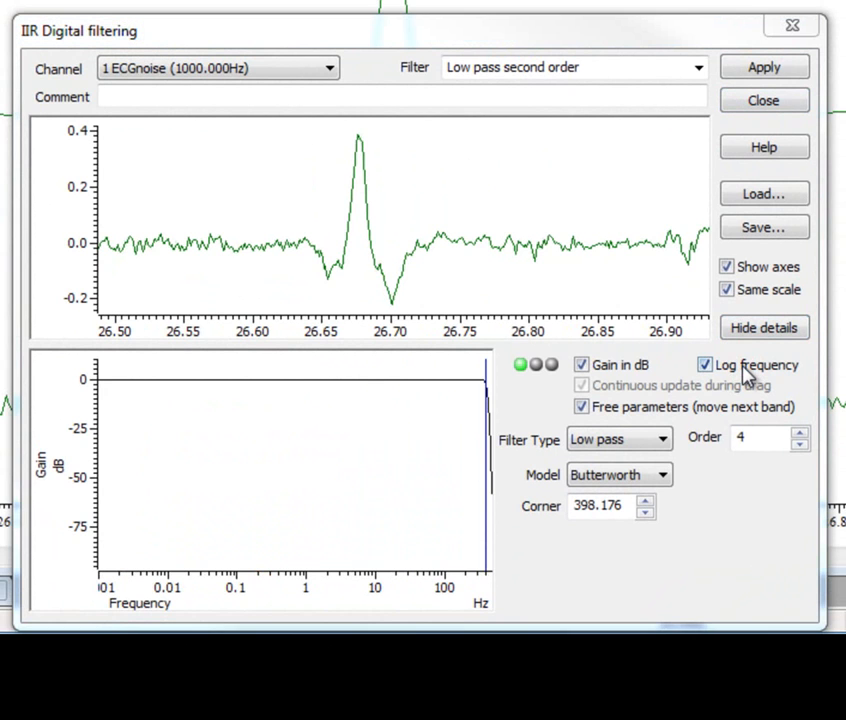
pyautogui.moveTo(487, 449); pyautogui.dragTo(431, 455)
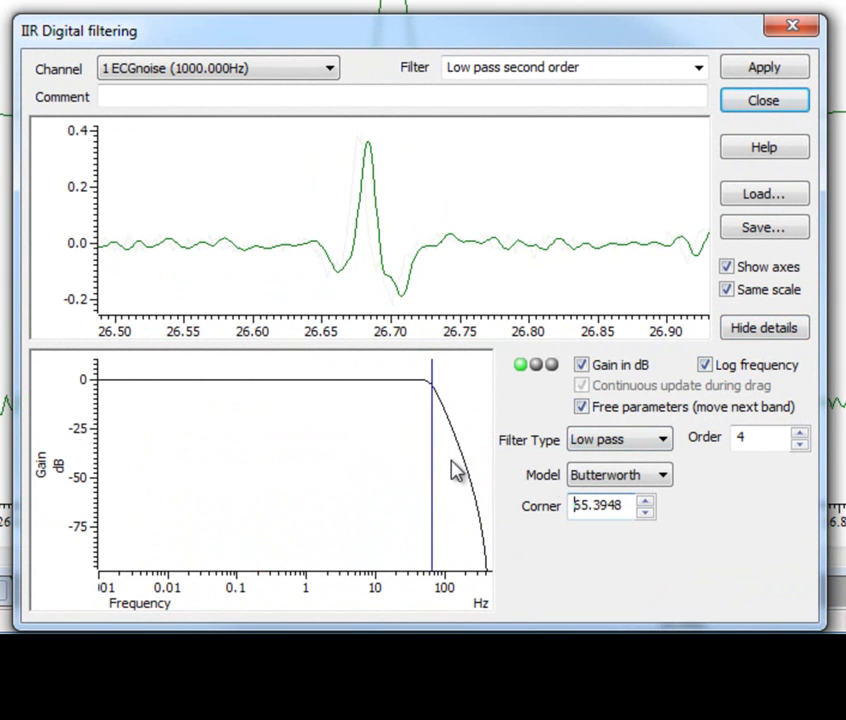
# - Try the Bessel, Chebyshev1, Chebyshev2 and Resonator models in turn to compare their frequency responses
pyautogui.click(664, 477)
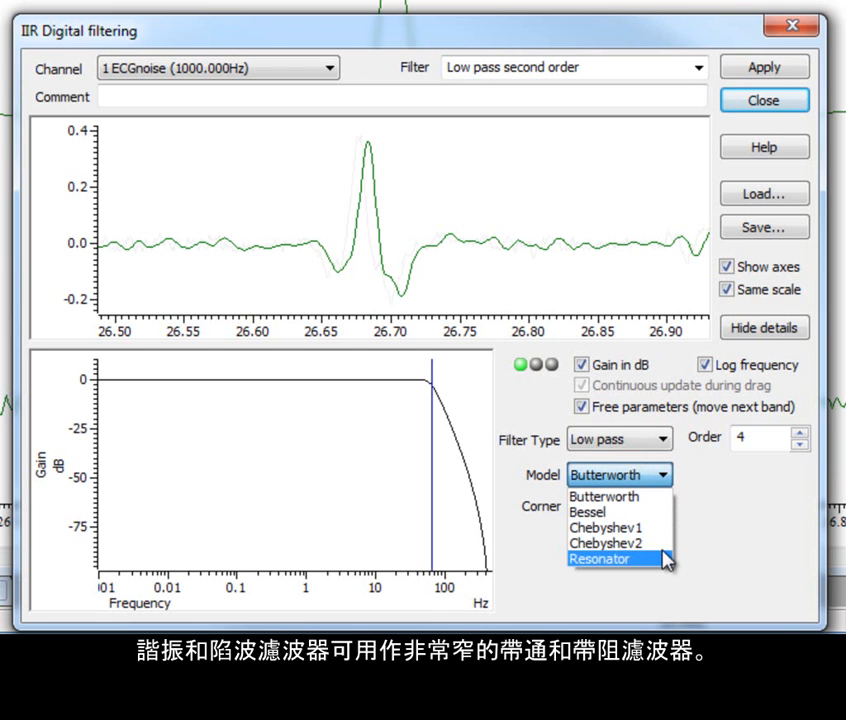
pyautogui.click(658, 512)
pyautogui.click(662, 480)
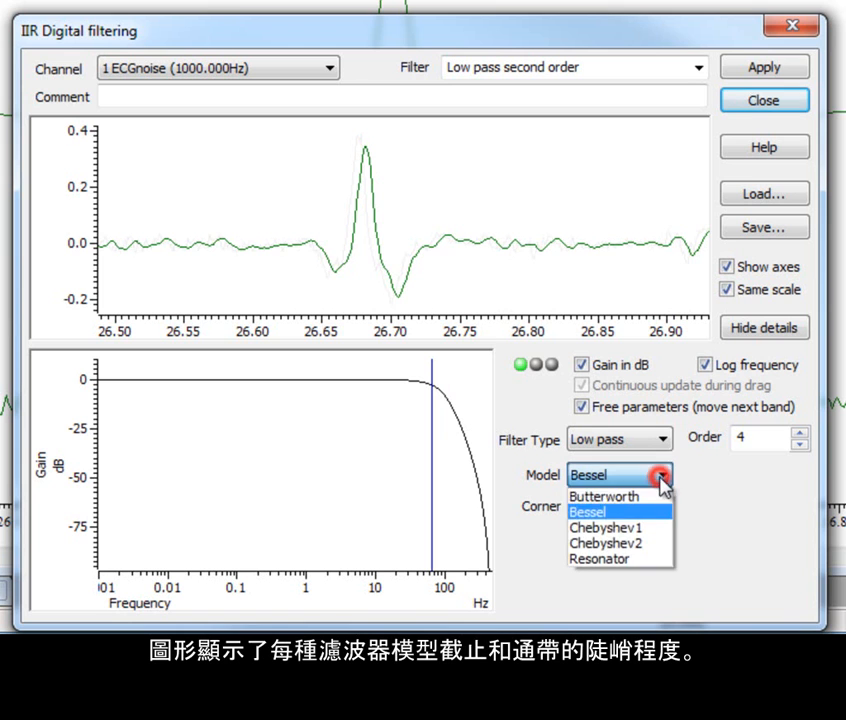
pyautogui.click(652, 526)
pyautogui.click(650, 477)
pyautogui.click(648, 543)
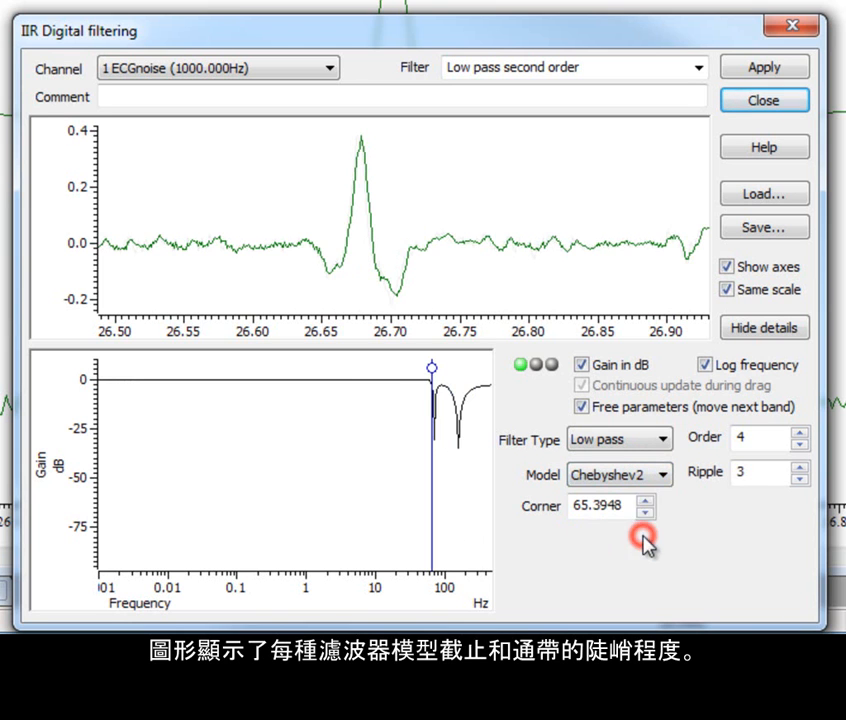
pyautogui.click(654, 480)
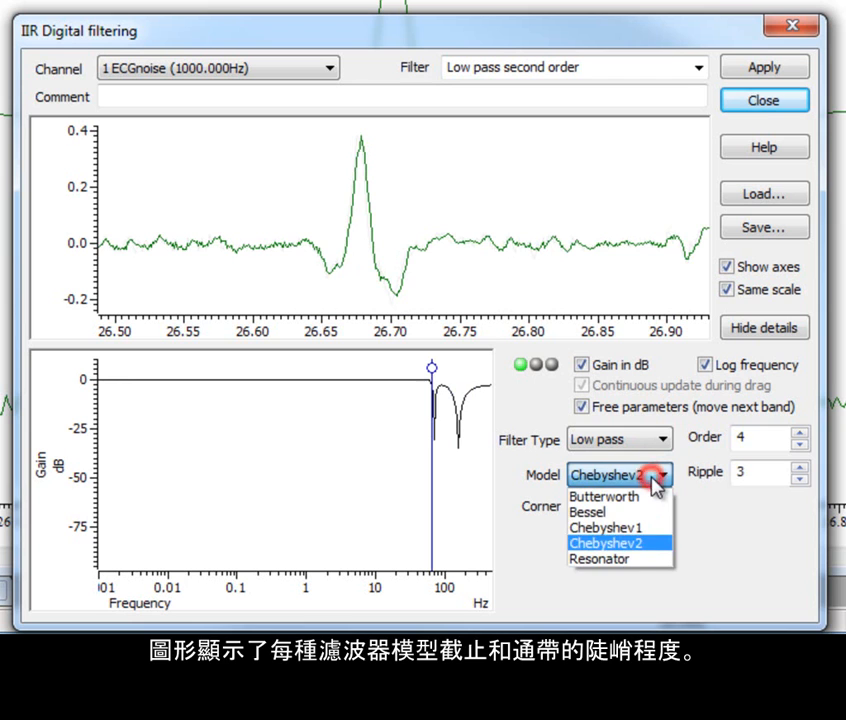
pyautogui.click(642, 559)
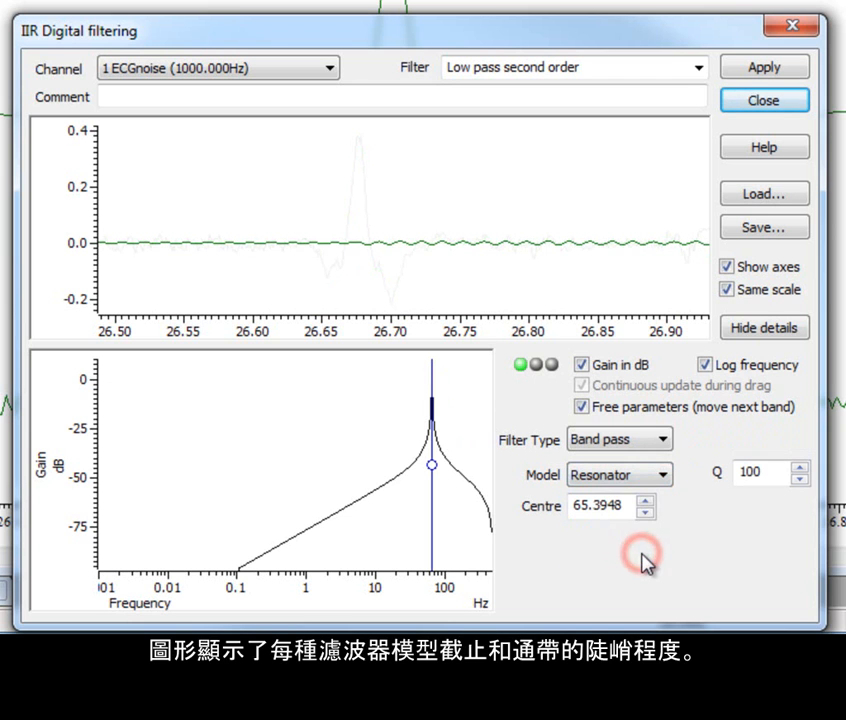
# - Review the Resonator's available filter types and return the filter to the Butterworth model with the Low pass type
pyautogui.click(663, 440)
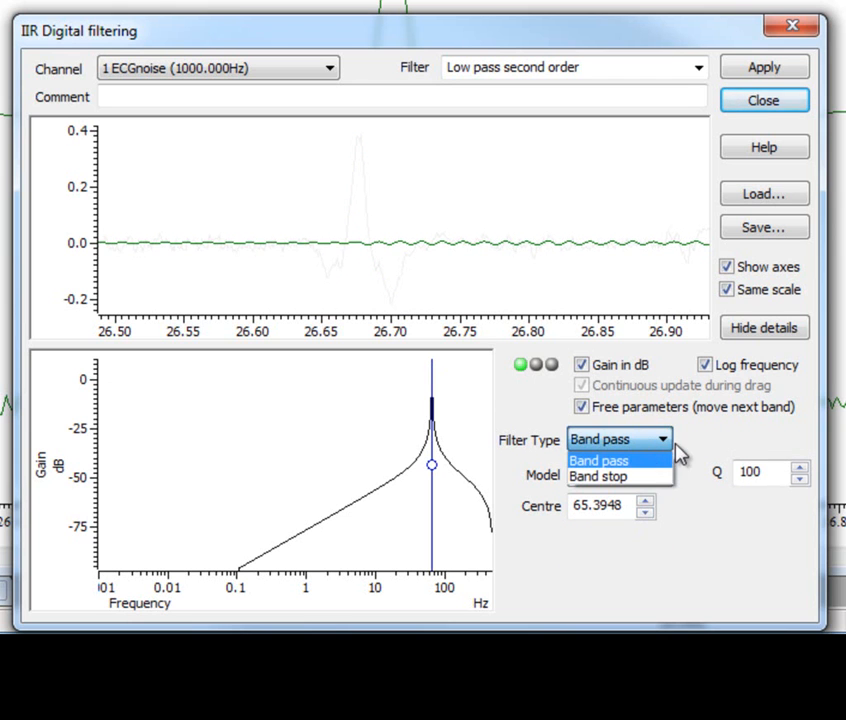
pyautogui.click(677, 443)
pyautogui.click(662, 475)
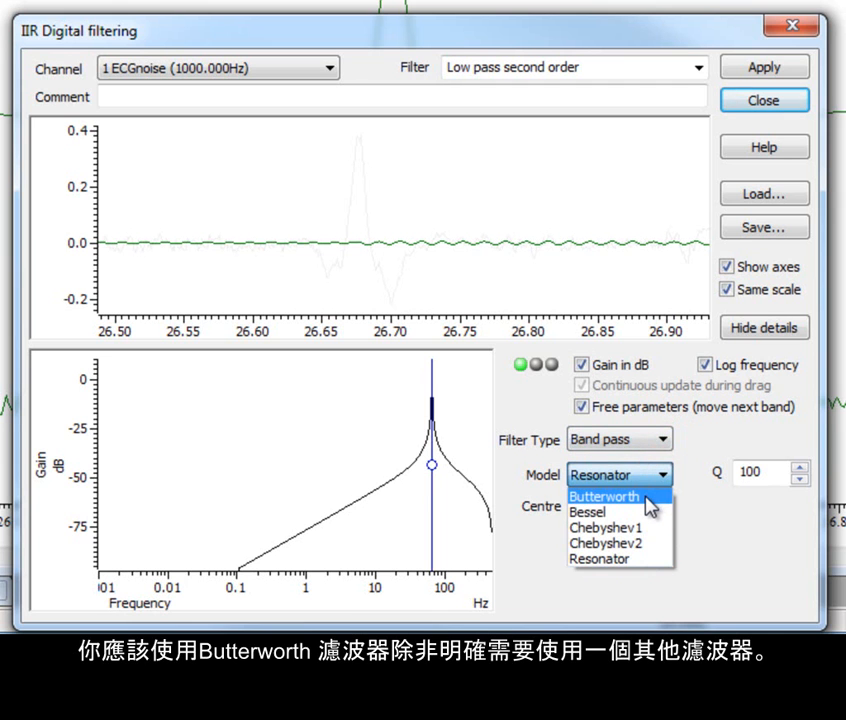
pyautogui.click(646, 496)
pyautogui.click(662, 438)
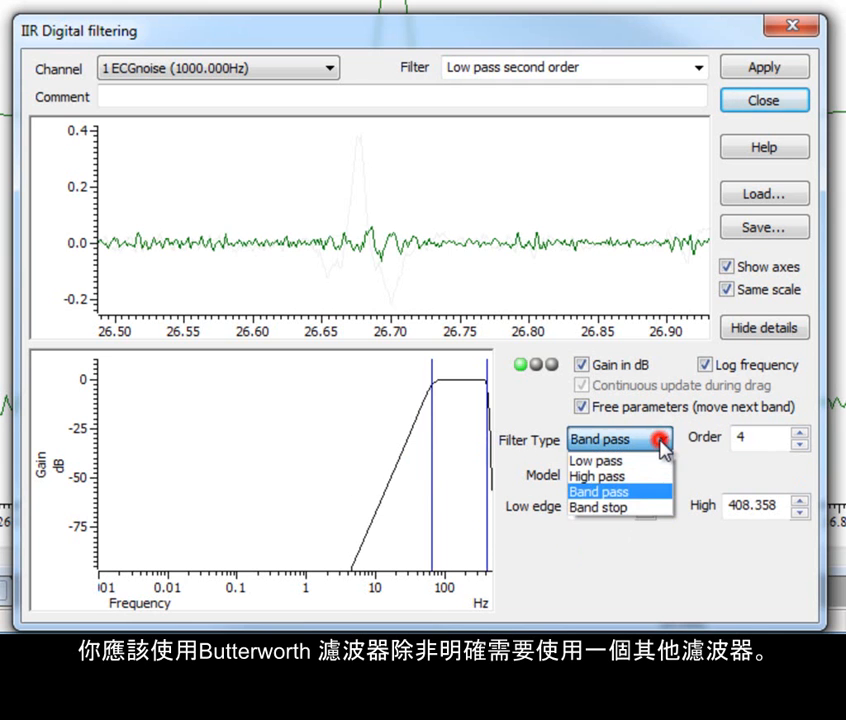
pyautogui.click(651, 462)
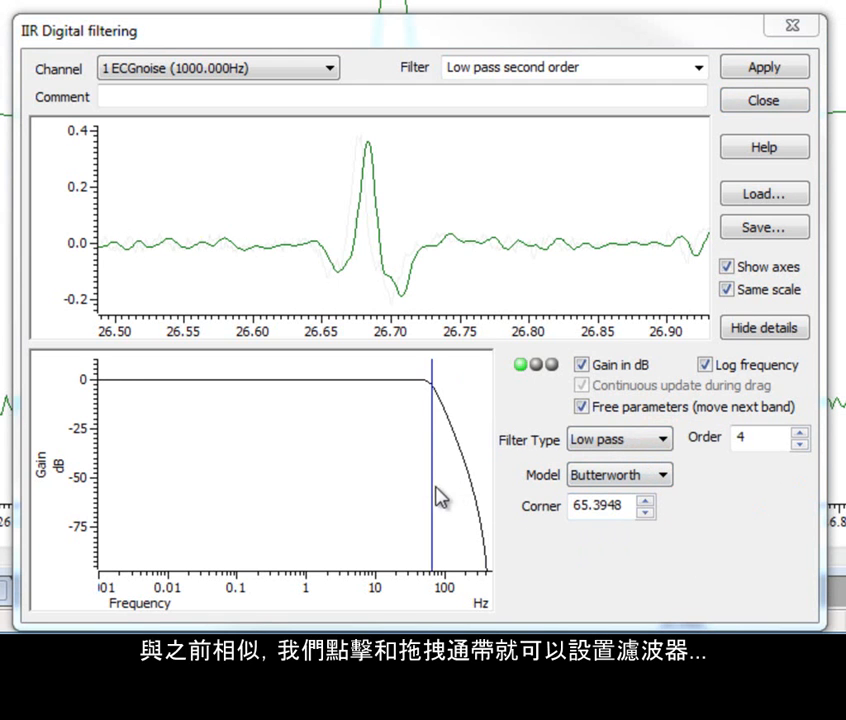
# - Lower the low-pass corner on the response graph to about 30.6 Hz and set it exactly to 30 Hz
pyautogui.moveTo(431, 486); pyautogui.dragTo(408, 486)
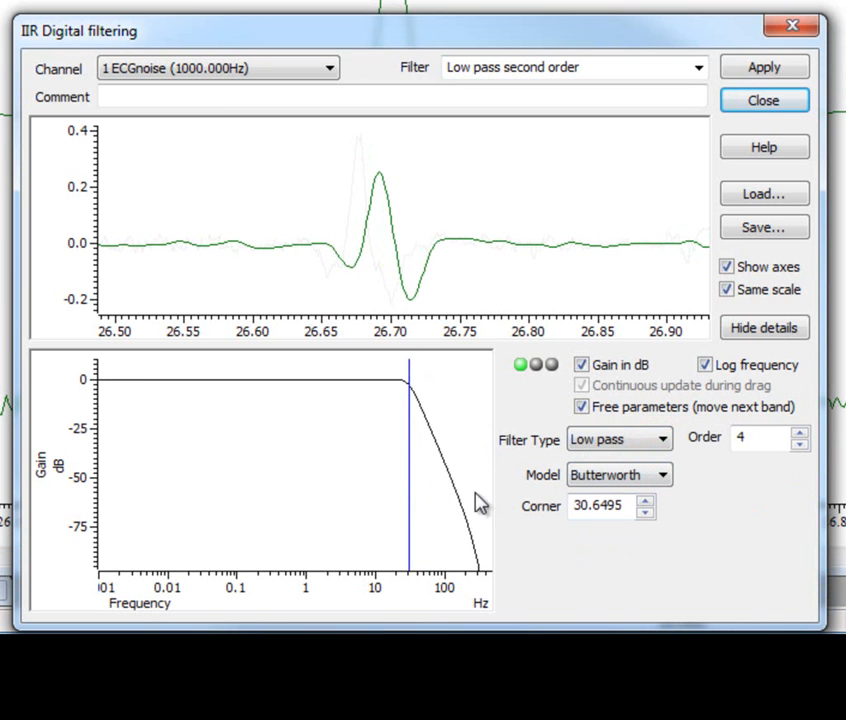
pyautogui.moveTo(629, 508); pyautogui.dragTo(542, 515)
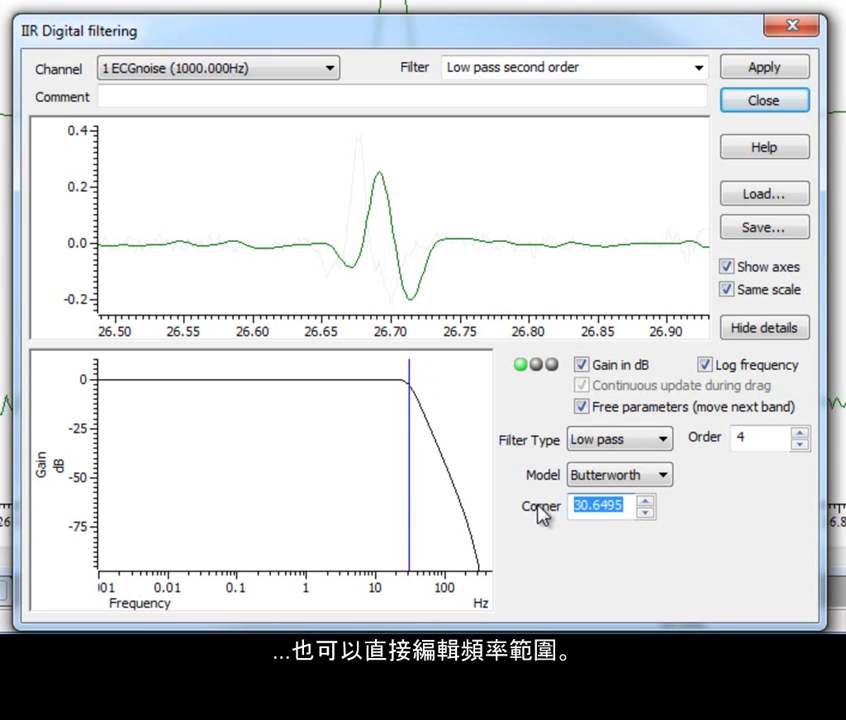
pyautogui.write('30')
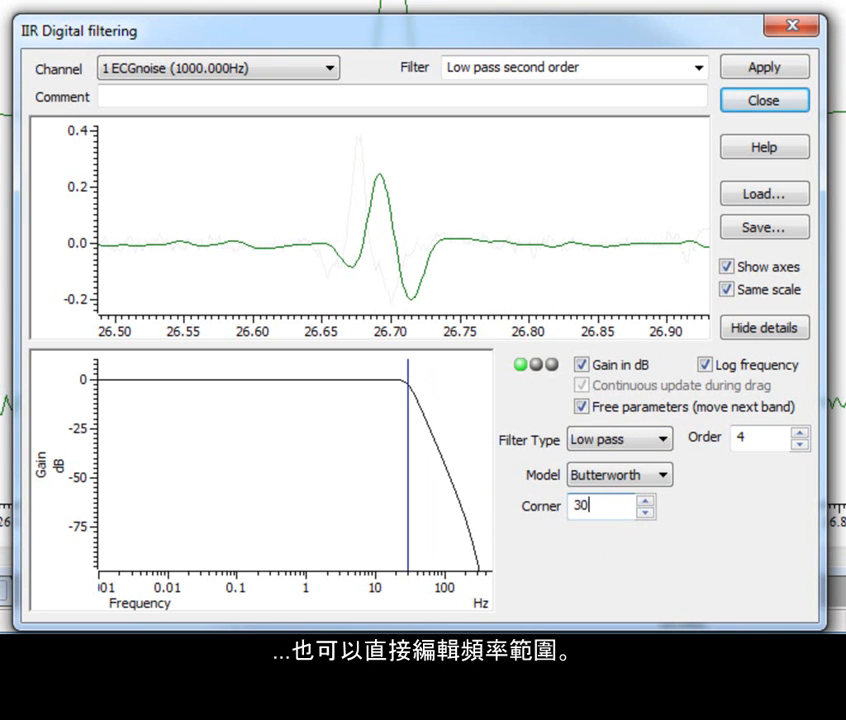
# - Try higher orders for the low pass filter to compare its steepness, and return the order to 4
pyautogui.click(800, 432)
pyautogui.click(800, 432)
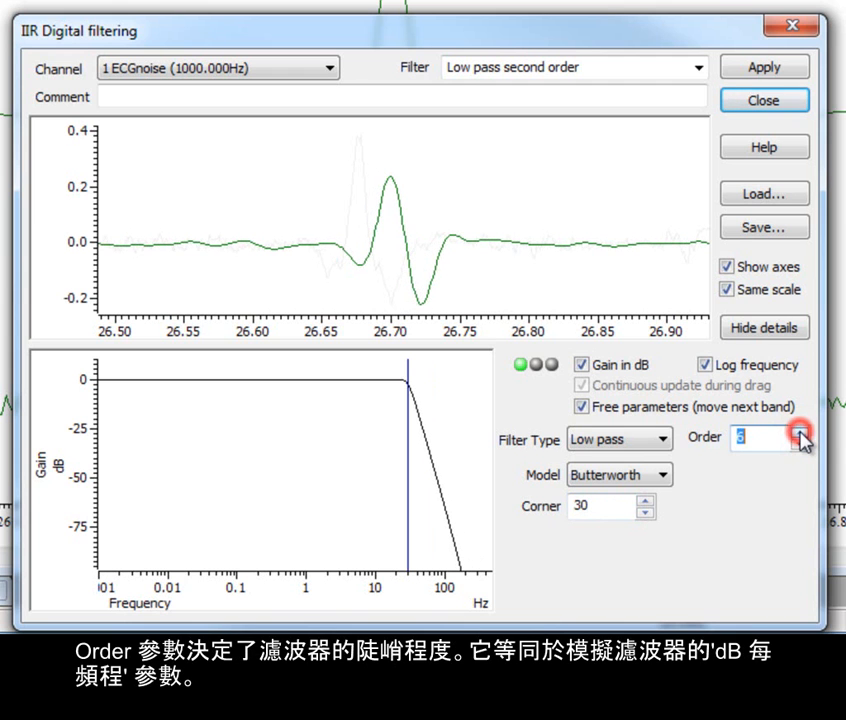
pyautogui.click(800, 432)
pyautogui.click(801, 443)
pyautogui.click(801, 444)
pyautogui.click(801, 444)
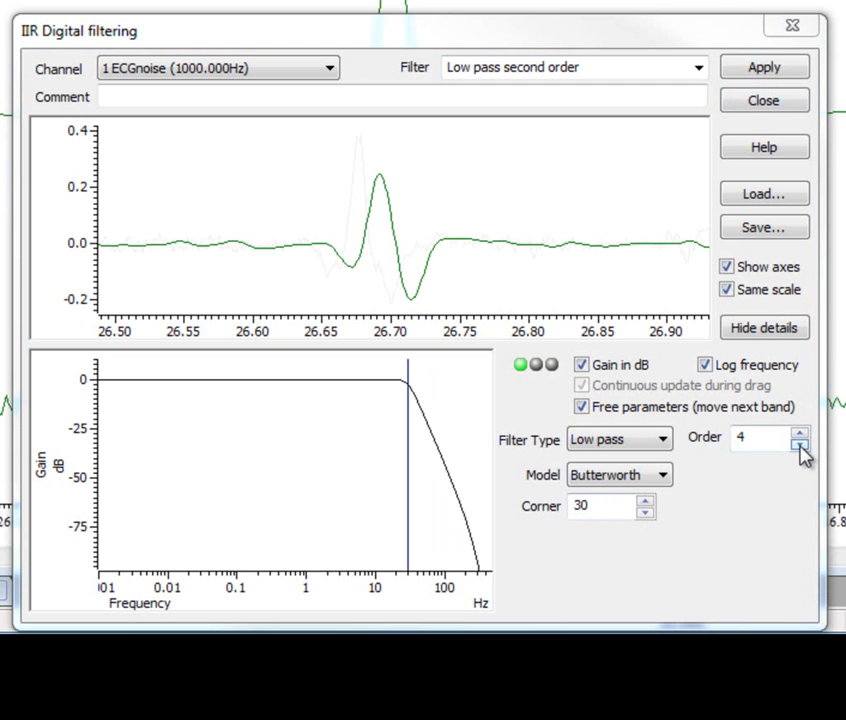
# - Name the new IIR filter "My IIR low pass"
pyautogui.click(598, 66)
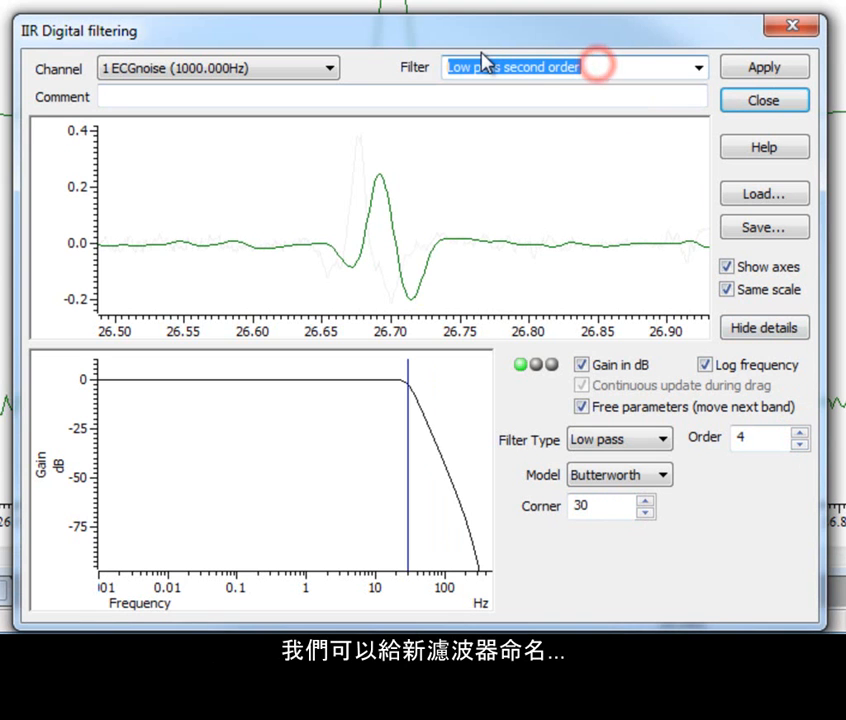
pyautogui.write('My II')
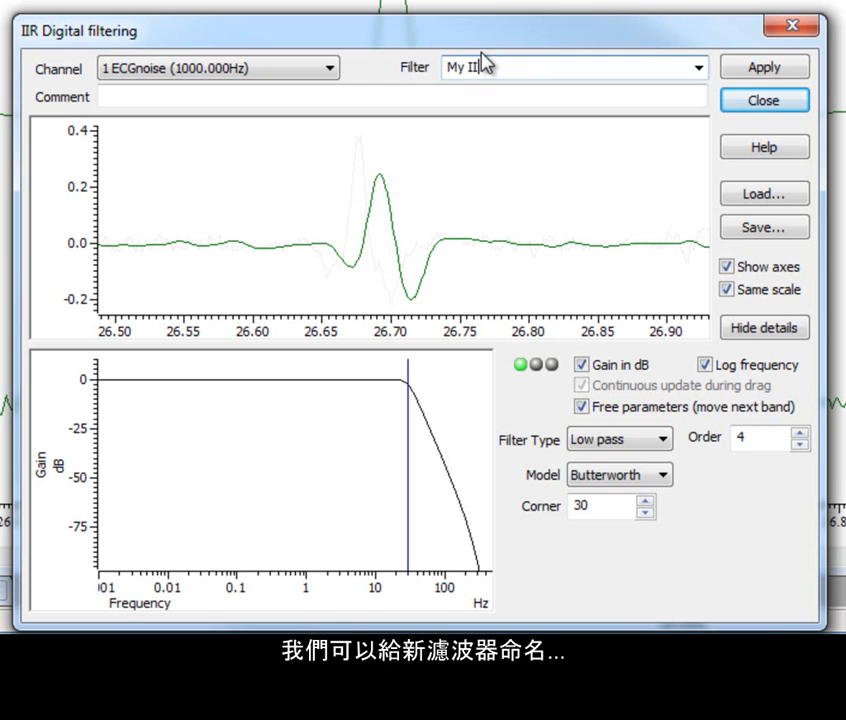
pyautogui.write('R low pass')
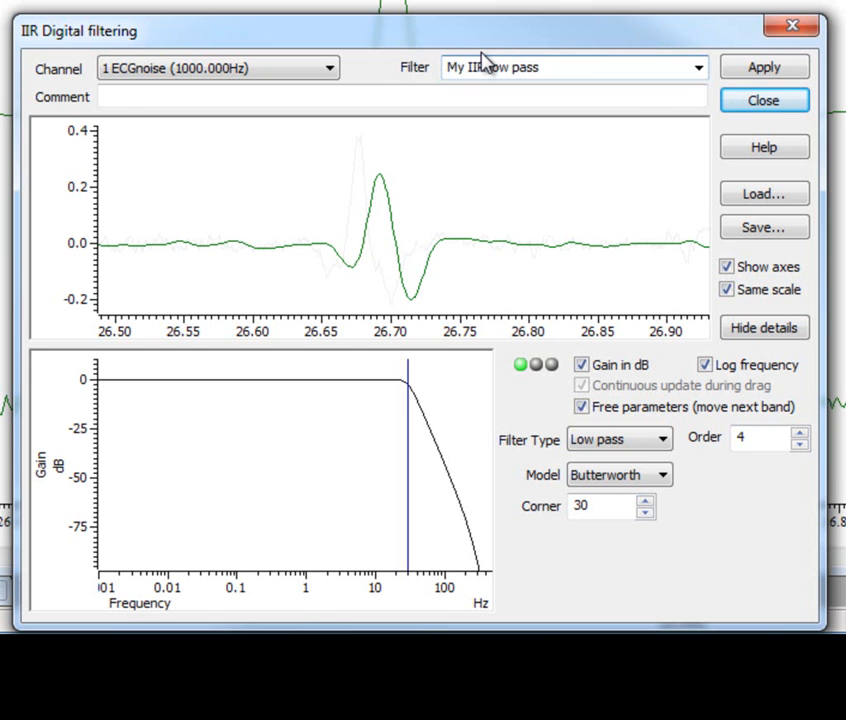
# - Apply the filter over the full time range into a new memory channel and save the changed filter bank as the standard settings
pyautogui.click(762, 68)
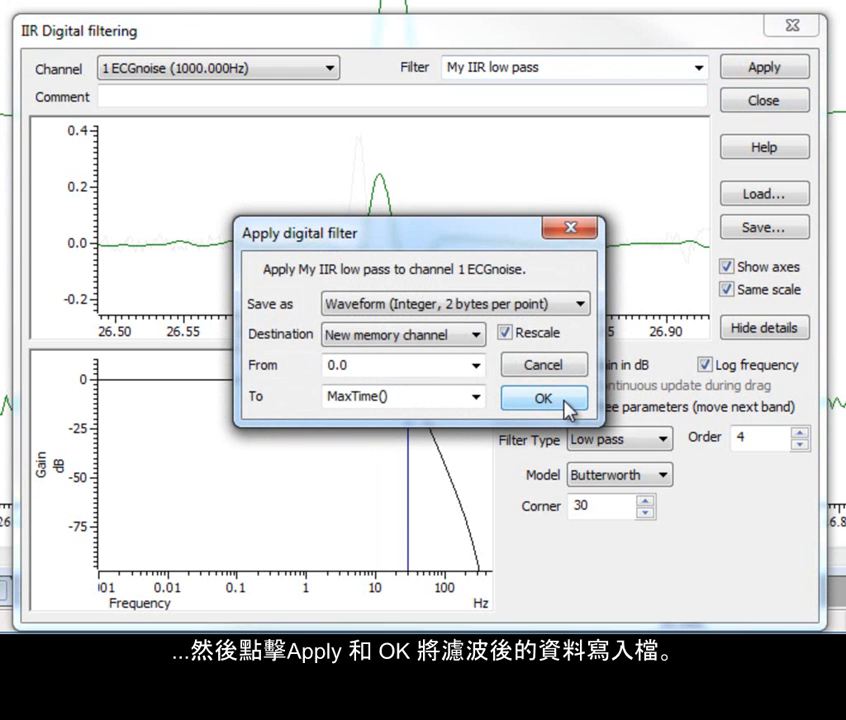
pyautogui.click(564, 401)
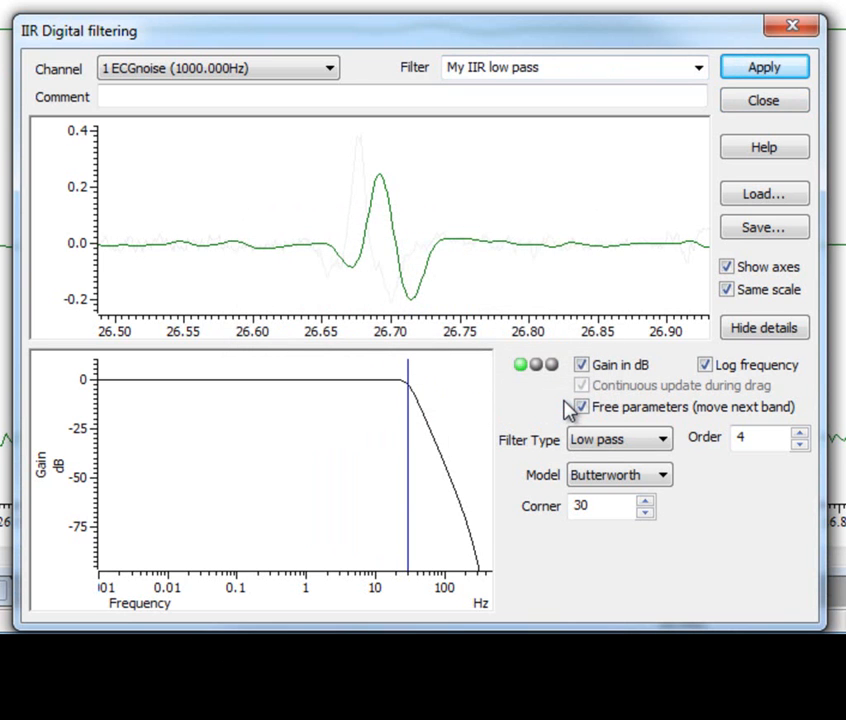
pyautogui.click(789, 102)
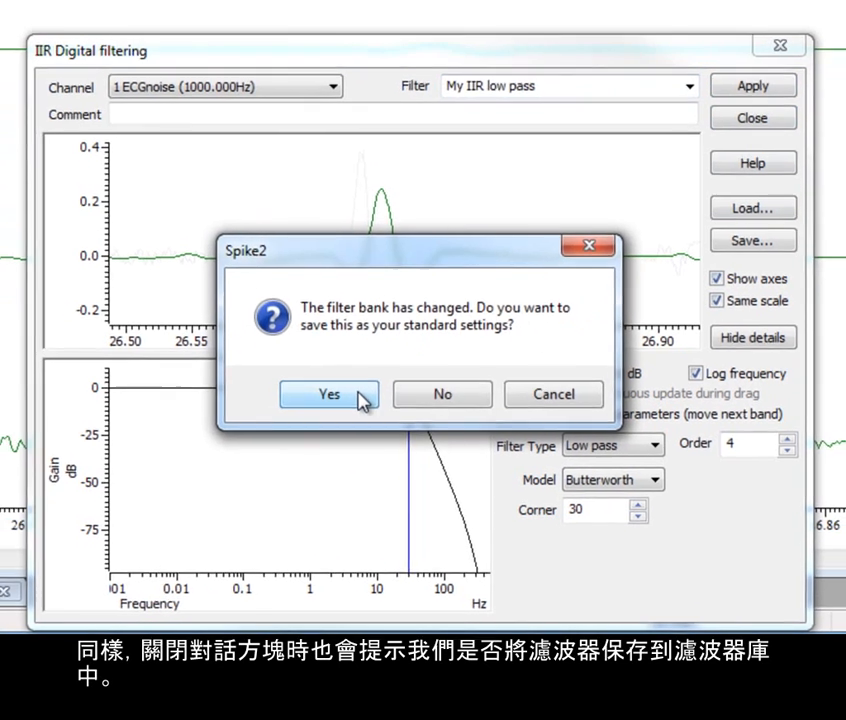
pyautogui.click(358, 391)
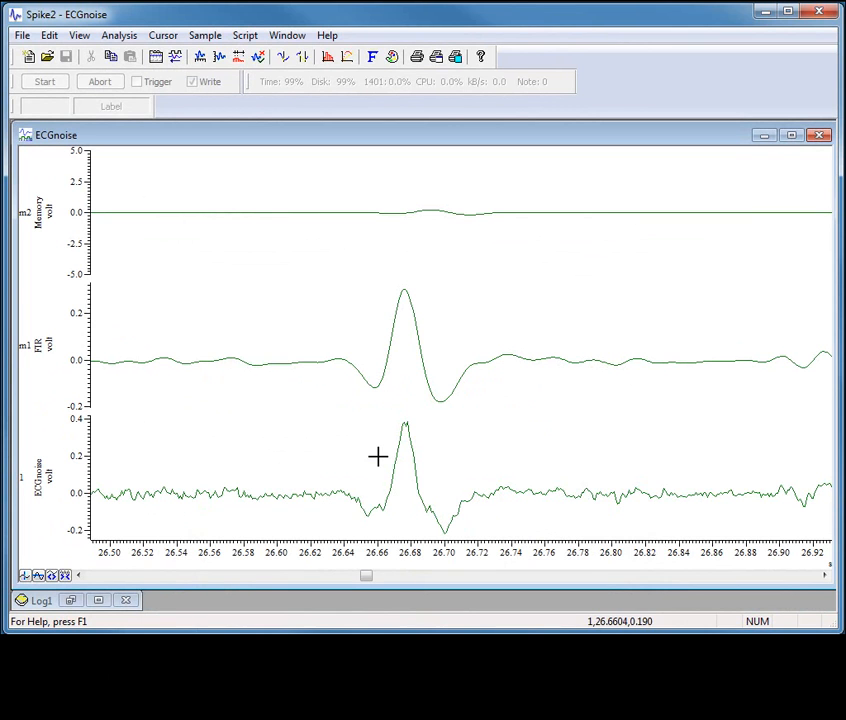
# - Optimise the Y range of memory channel m2 and set its channel title to IIR
pyautogui.doubleClick(80, 194)
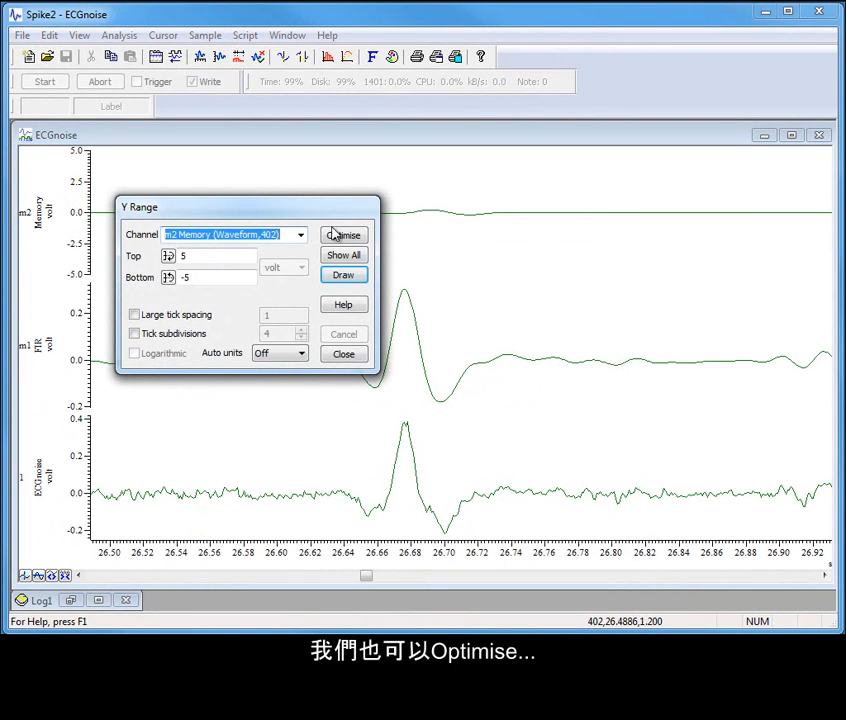
pyautogui.click(341, 234)
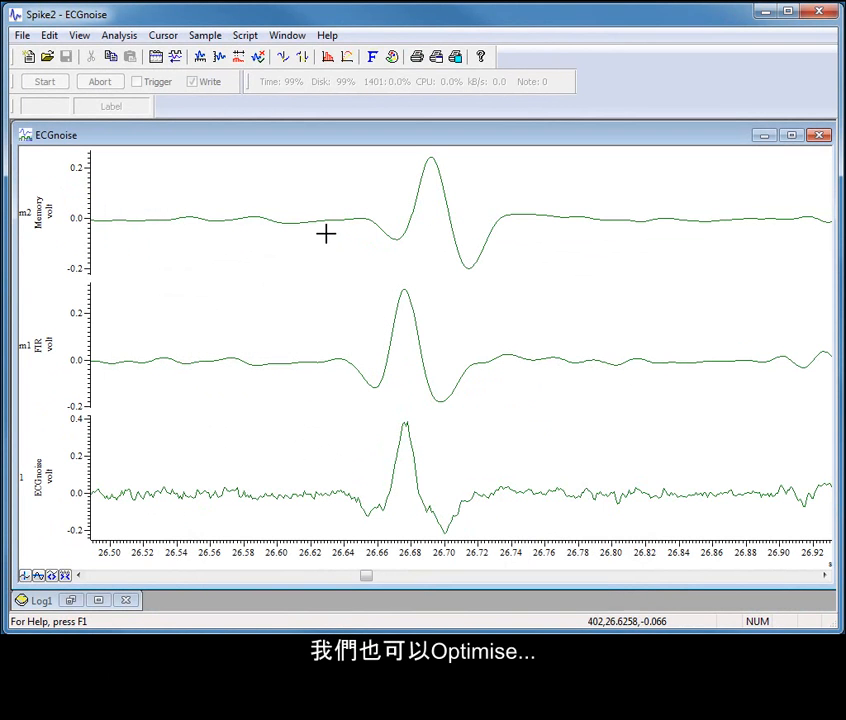
pyautogui.doubleClick(39, 214)
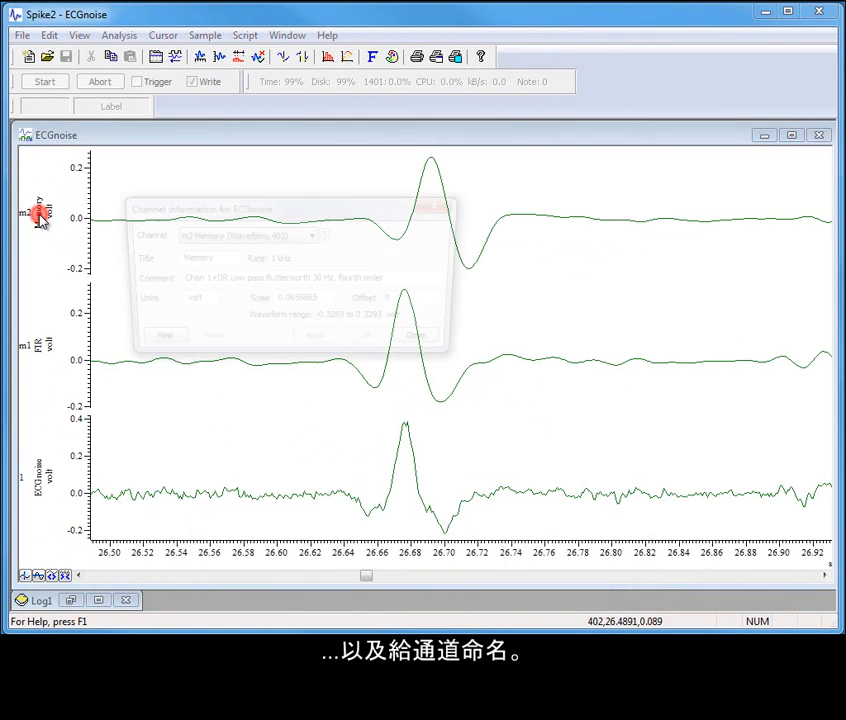
pyautogui.moveTo(222, 257); pyautogui.dragTo(145, 252)
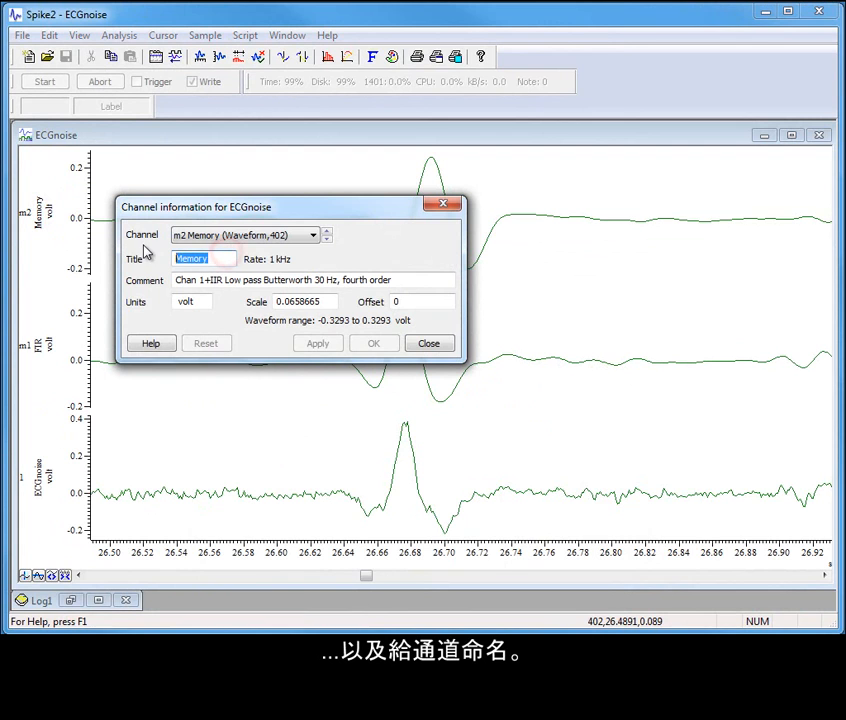
pyautogui.write('IIR')
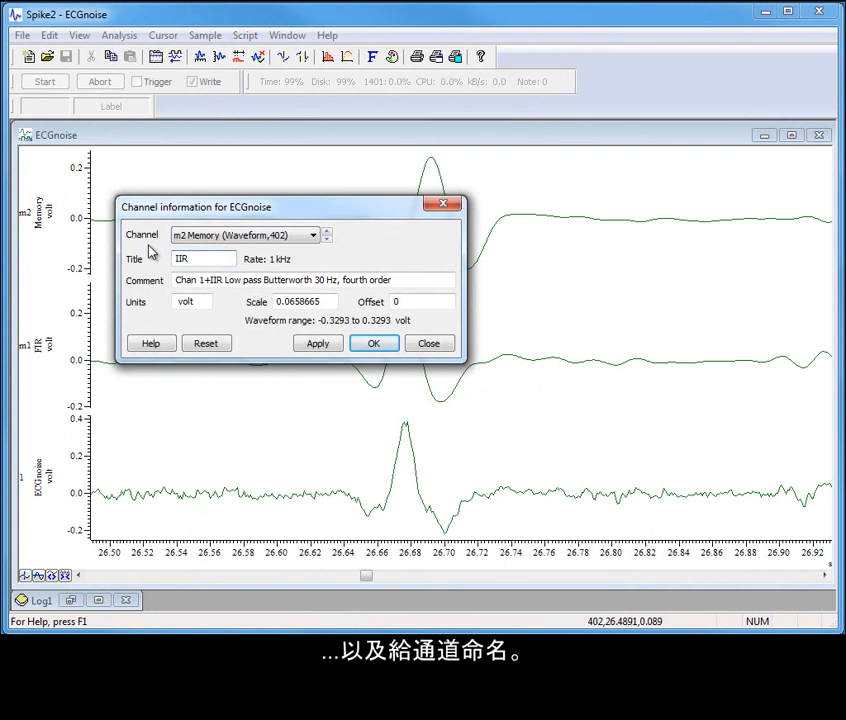
pyautogui.click(317, 343)
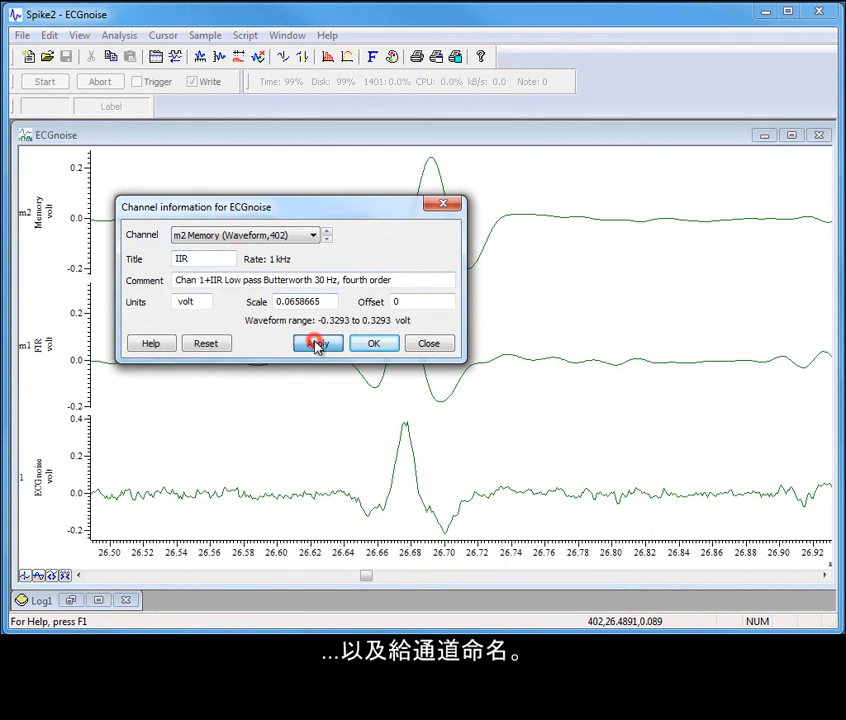
pyautogui.click(430, 344)
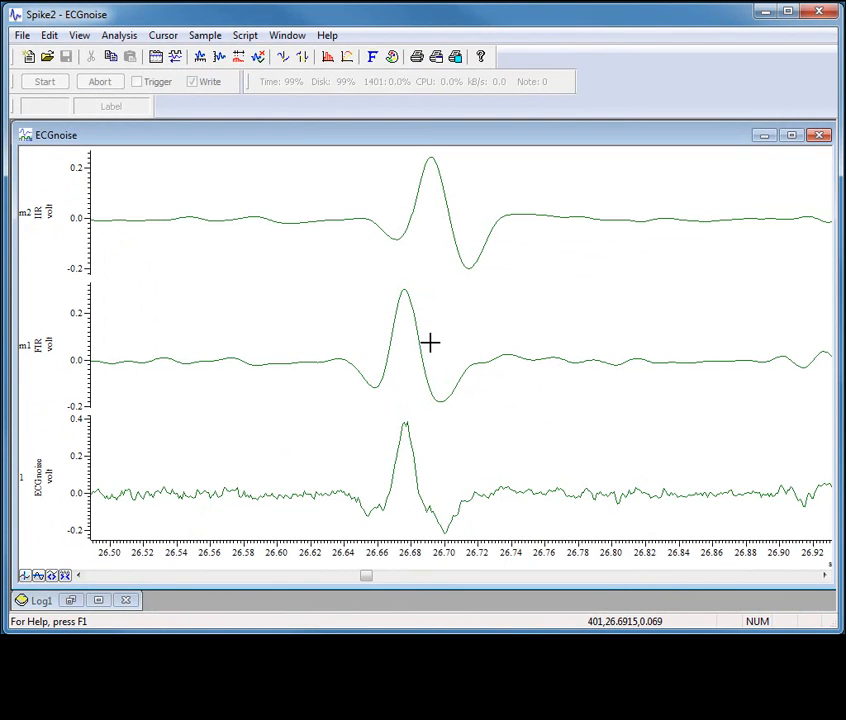